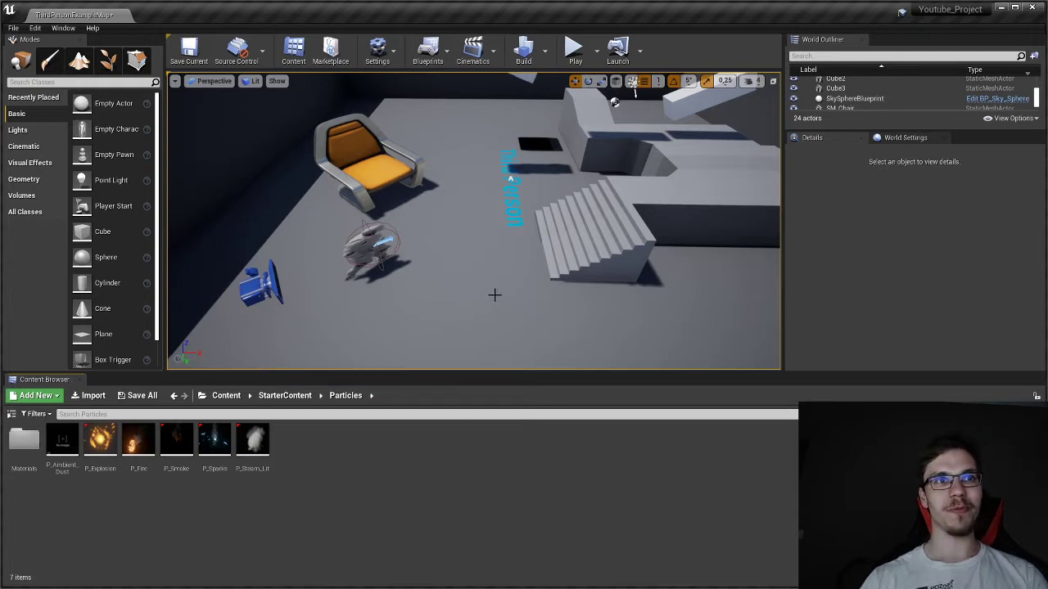
Create a new folder with the default name inside the Particles folder and move P_Ambient_Dust into it.
{"action": "right_click_drag", "start_coordinate": [490, 298], "coordinate": [446, 278]}
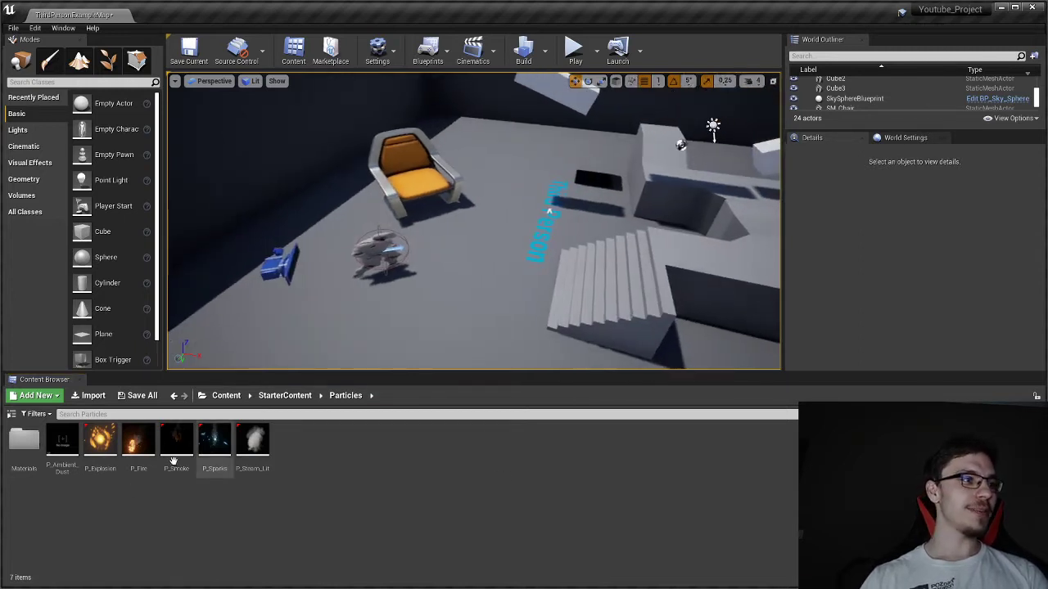
{"action": "left_click", "coordinate": [34, 461]}
{"action": "left_click", "coordinate": [193, 530]}
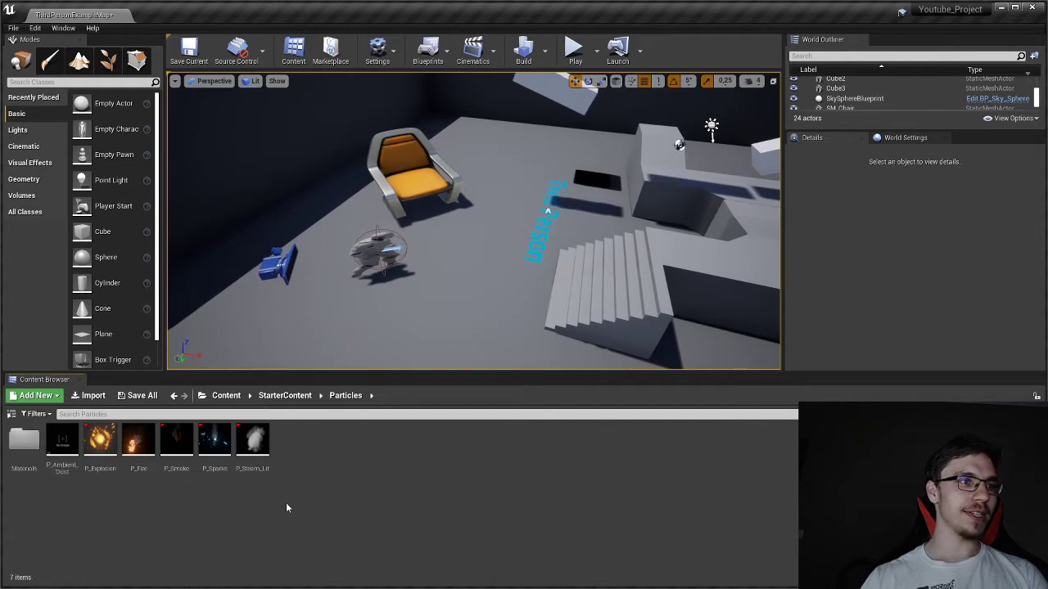
{"action": "right_click", "coordinate": [325, 463]}
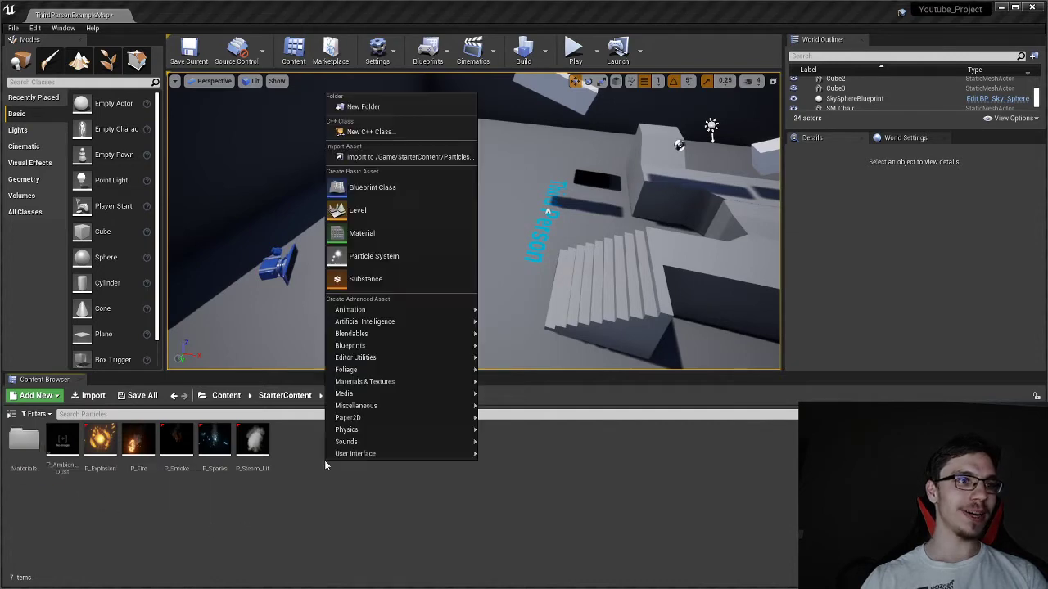
{"action": "left_click", "coordinate": [36, 395]}
{"action": "left_click", "coordinate": [37, 61]}
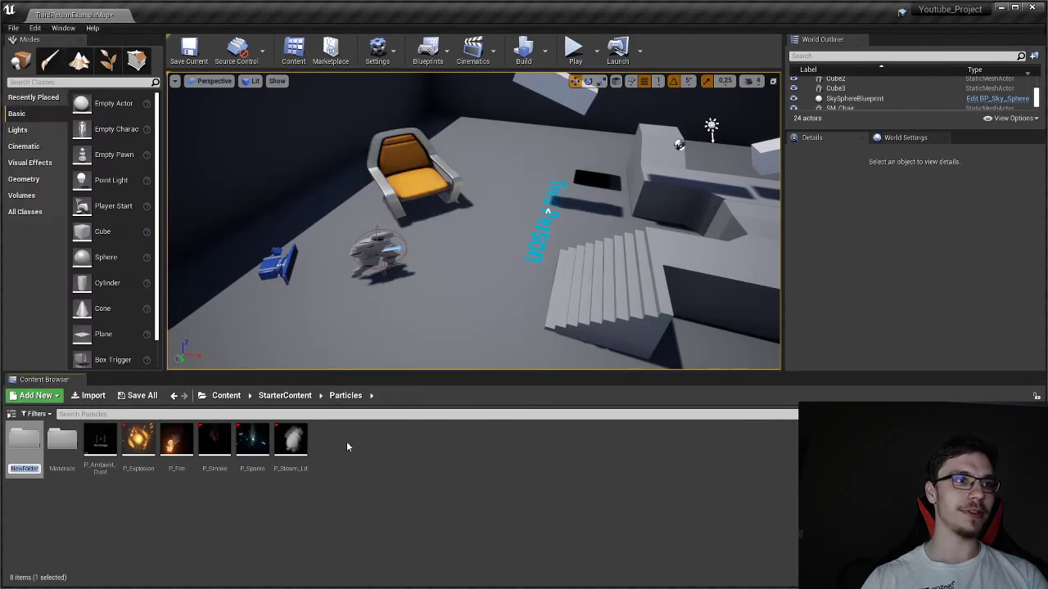
{"action": "key", "text": "Return"}
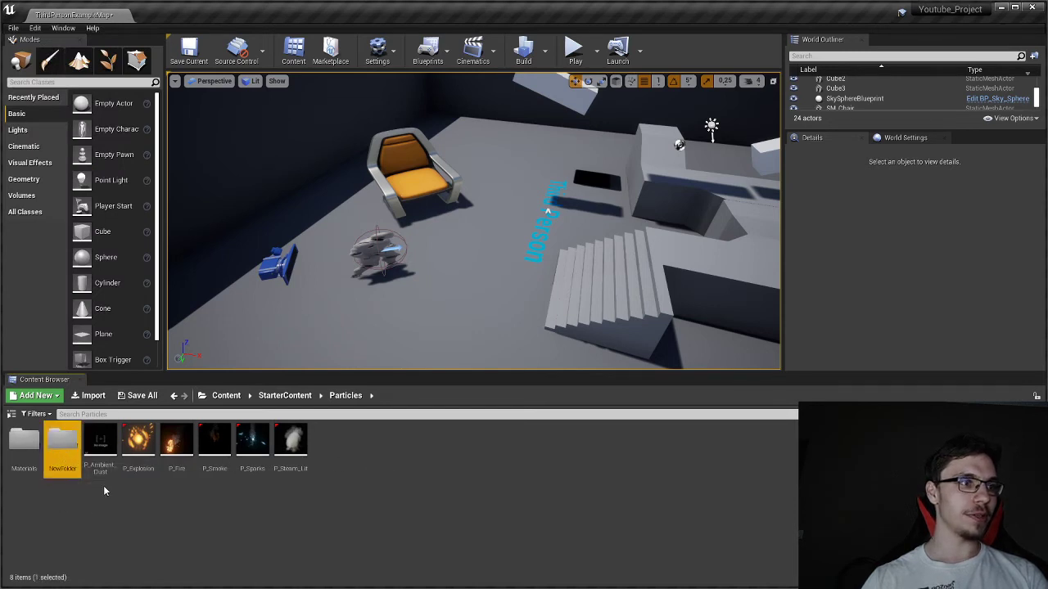
{"action": "left_click", "coordinate": [117, 506]}
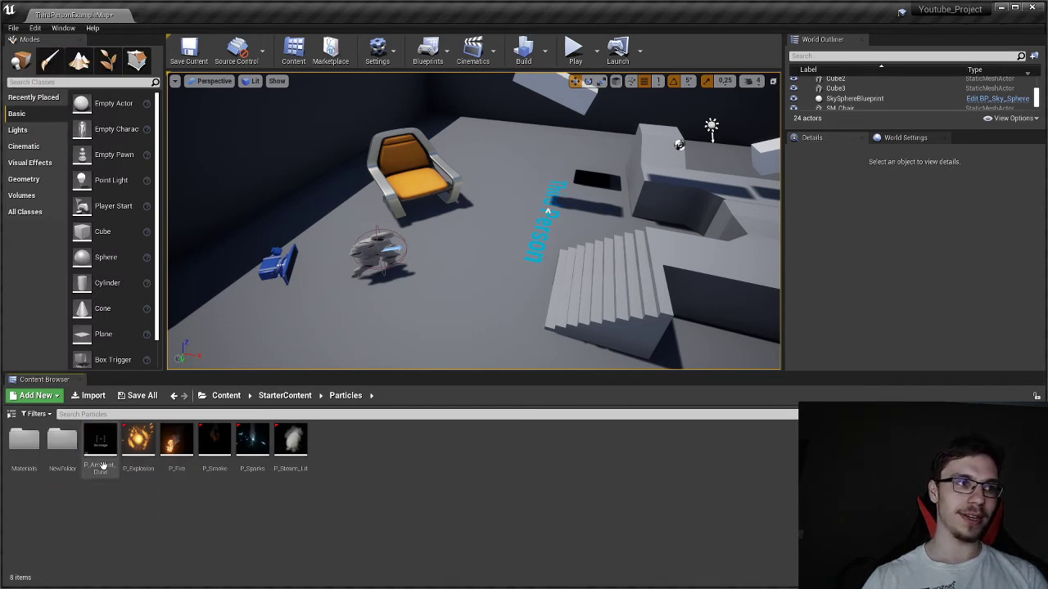
{"action": "left_click_drag", "start_coordinate": [94, 444], "coordinate": [70, 449]}
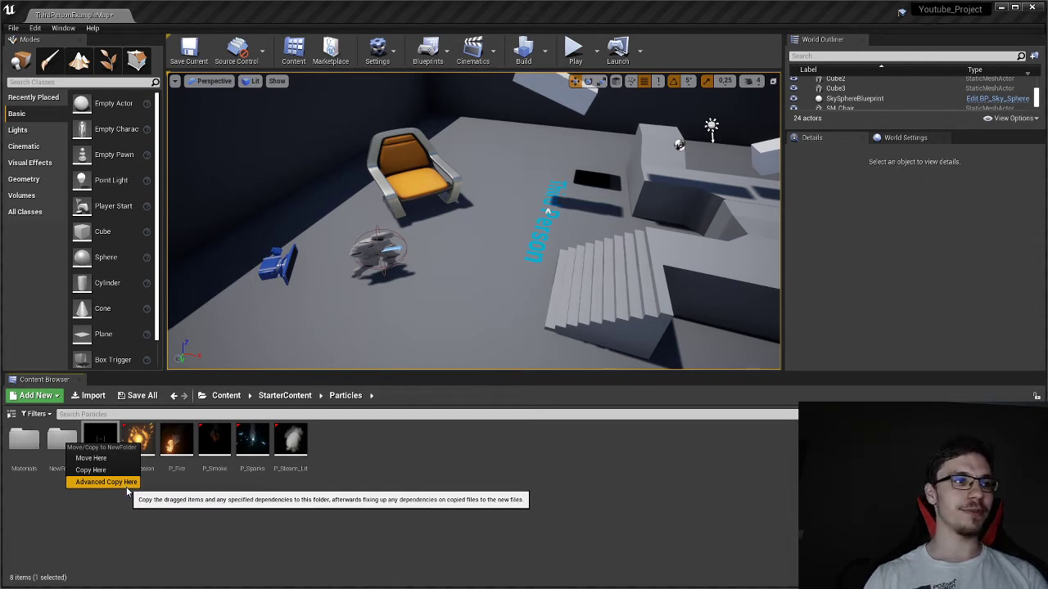
{"action": "left_click", "coordinate": [123, 458]}
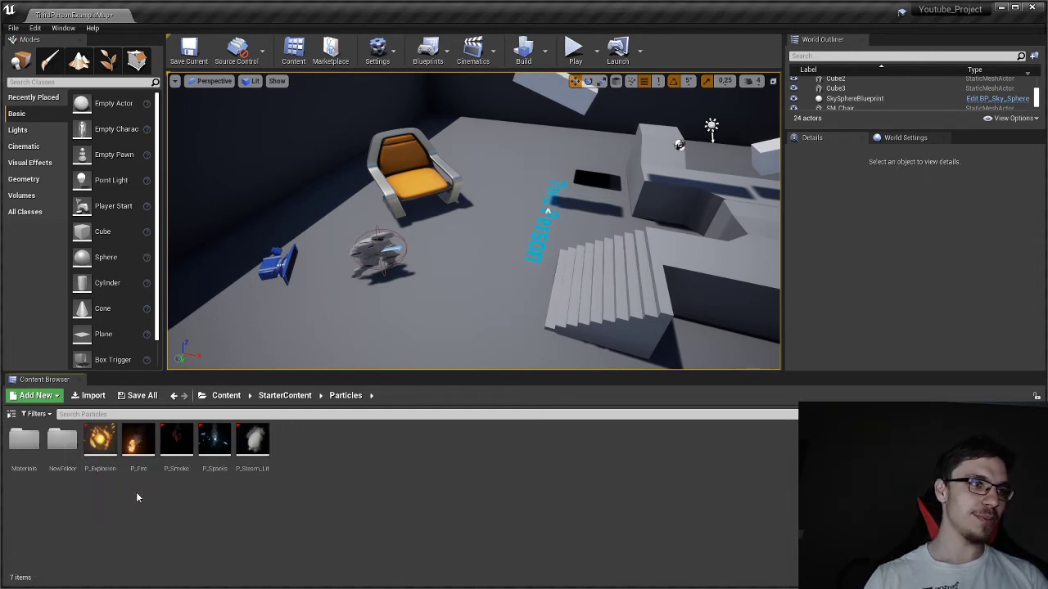
Select the range of particle assets from P_Explosion to P_Steam_Lit, and clear the selection.
{"action": "left_click", "coordinate": [101, 453]}
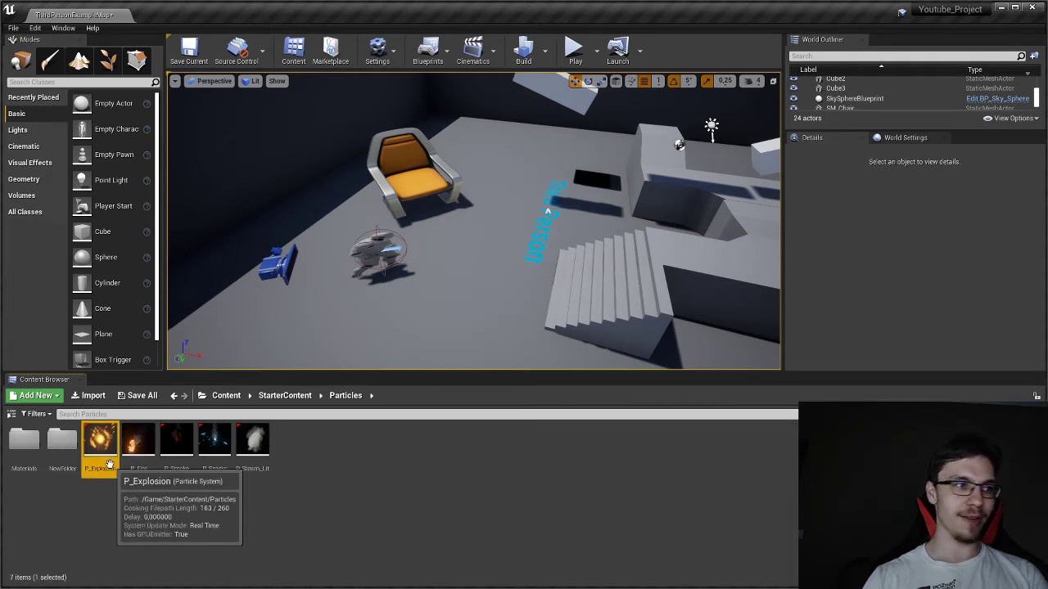
{"action": "left_click", "coordinate": [164, 462], "text": "shift"}
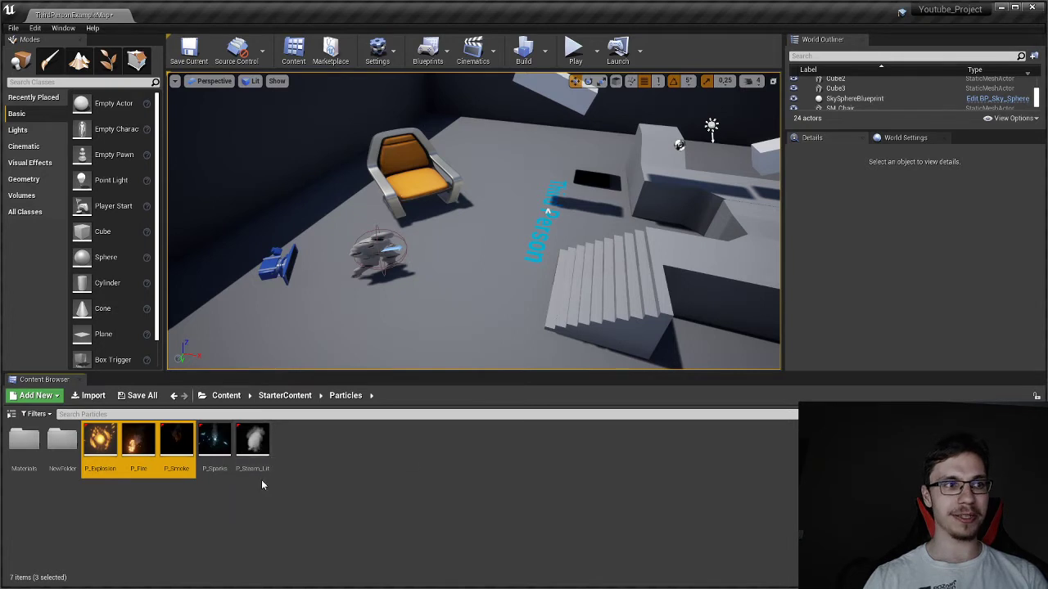
{"action": "left_click", "coordinate": [254, 448]}
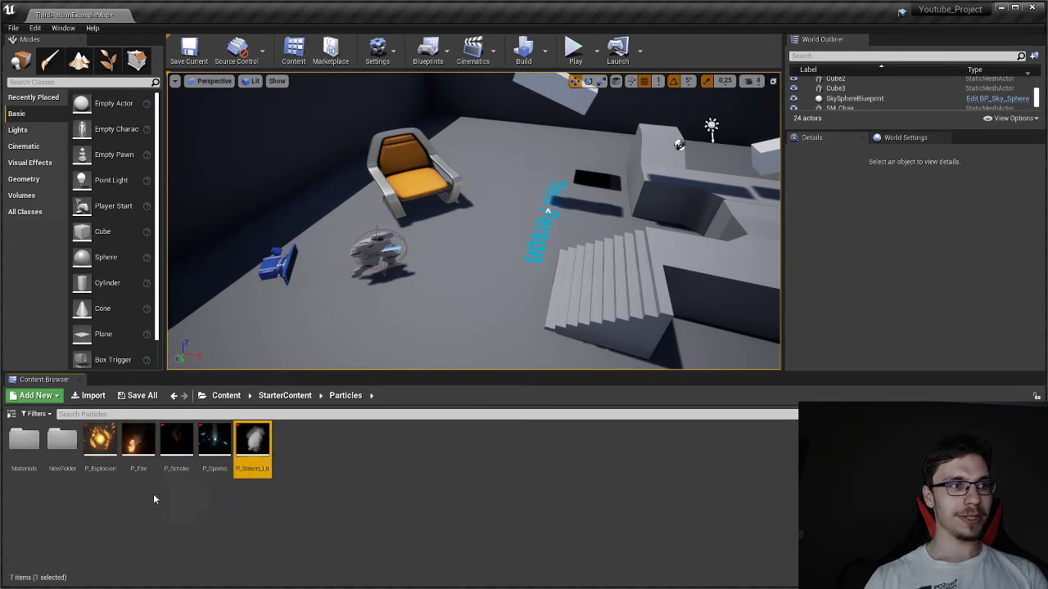
{"action": "left_click", "coordinate": [110, 473], "text": "shift"}
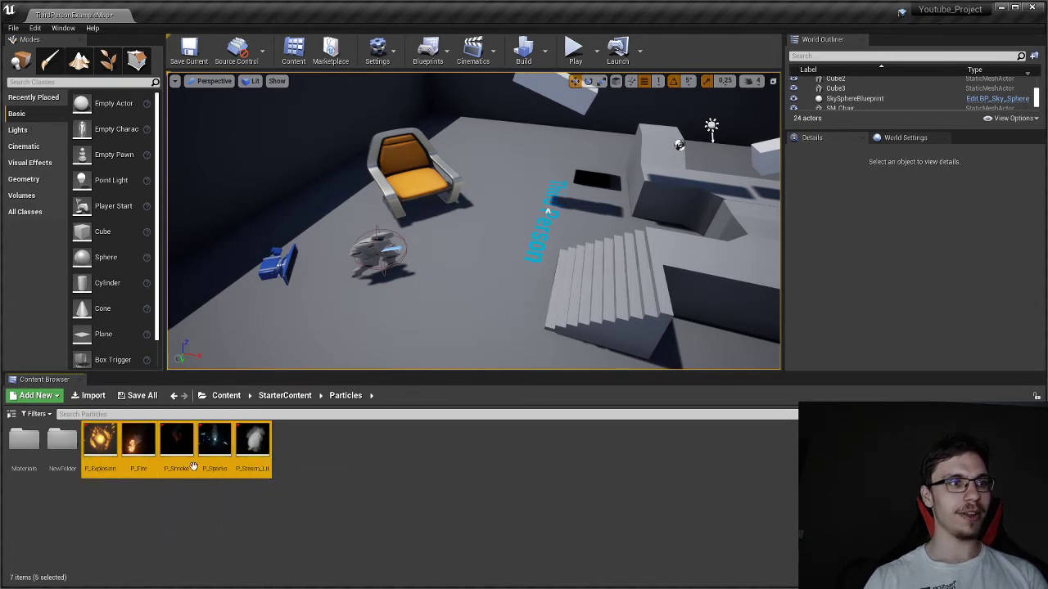
{"action": "left_click", "coordinate": [209, 524]}
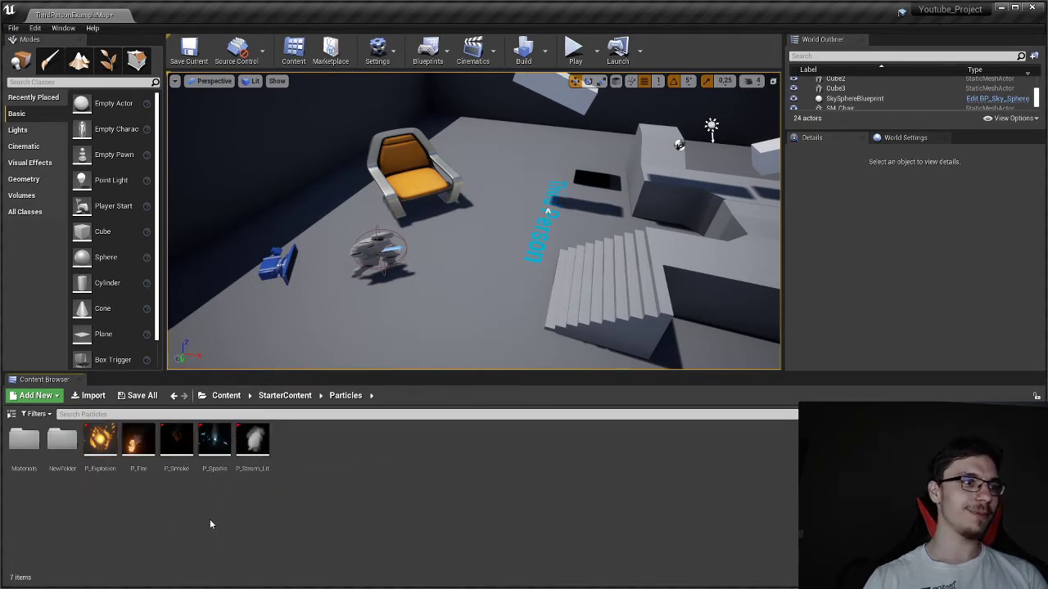
Rename the new folder in Particles as dsfhgsdfhg.
{"action": "left_click", "coordinate": [62, 448]}
{"action": "key", "text": "F2"}
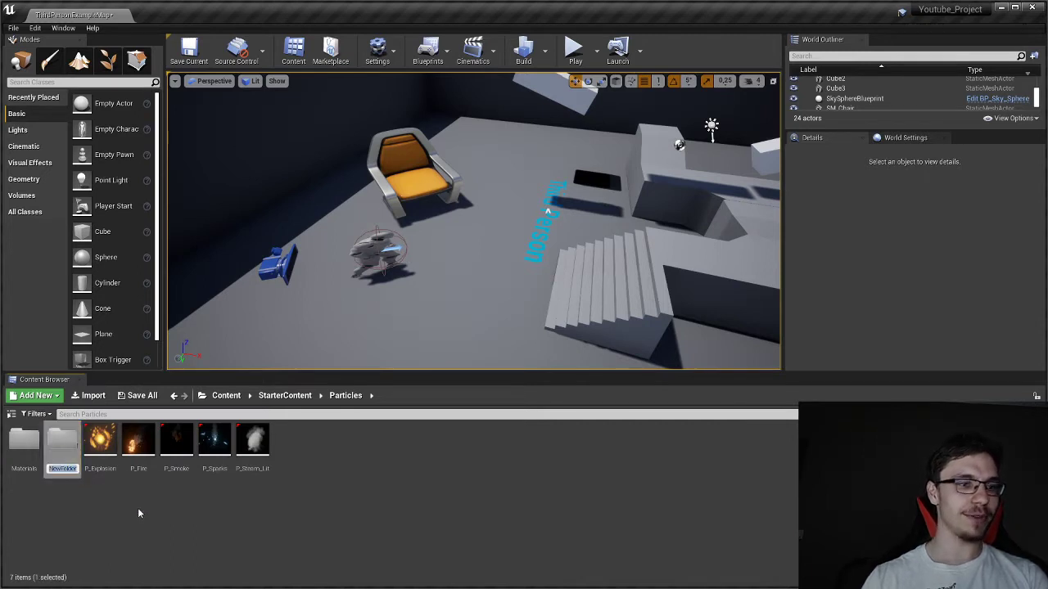
{"action": "type", "text": "dsfhgsdfhg"}
{"action": "key", "text": "Return"}
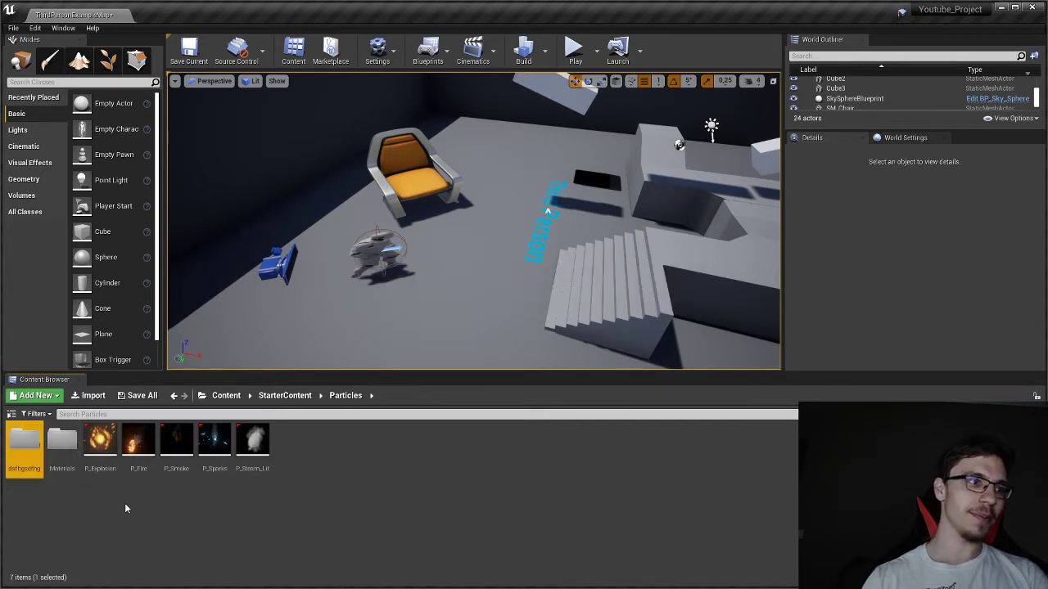
{"action": "right_click", "coordinate": [24, 461]}
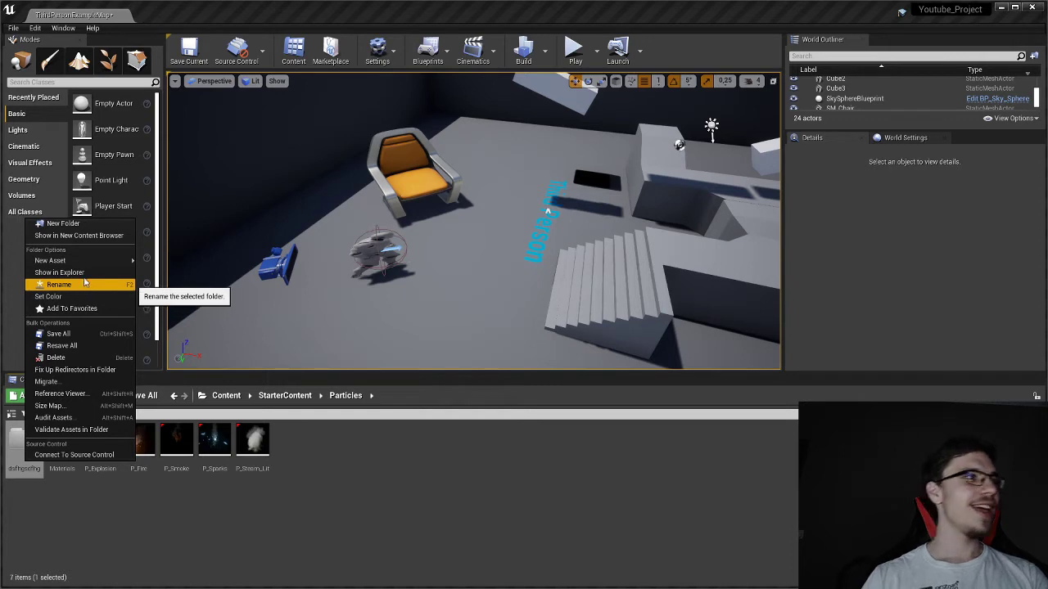
{"action": "mouse_move", "coordinate": [82, 260]}
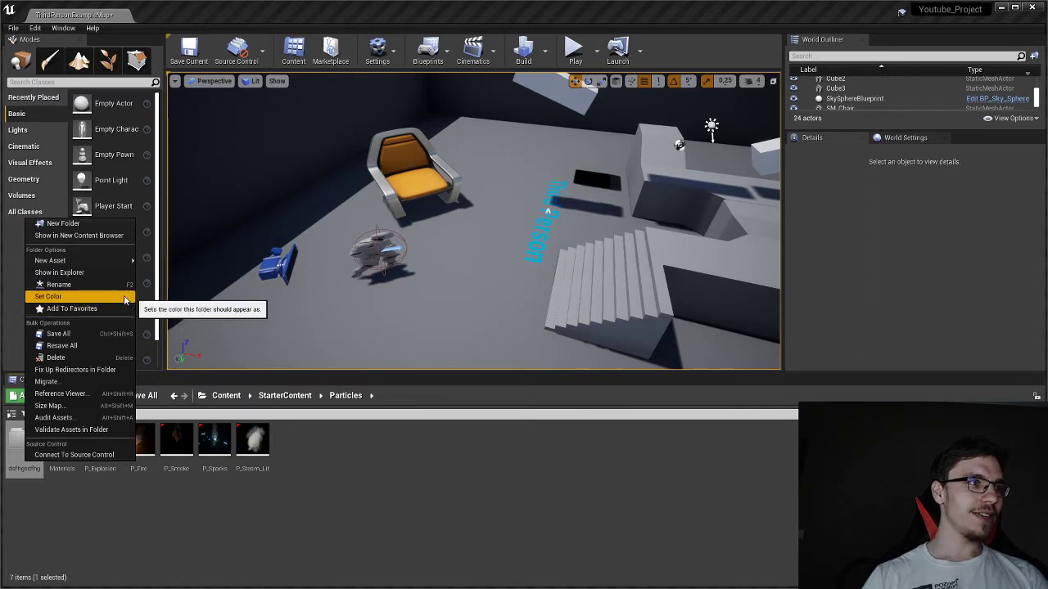
{"action": "left_click", "coordinate": [2, 428]}
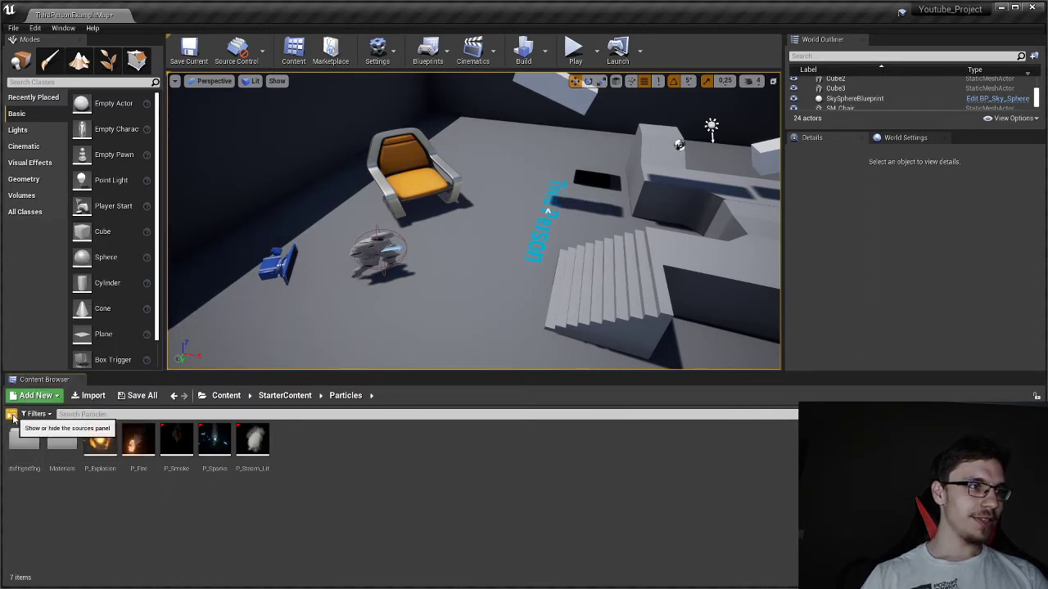
Show the content folder tree and set the Particles folder's color to red, Hex sRGB BC0027FF.
{"action": "left_click", "coordinate": [11, 415]}
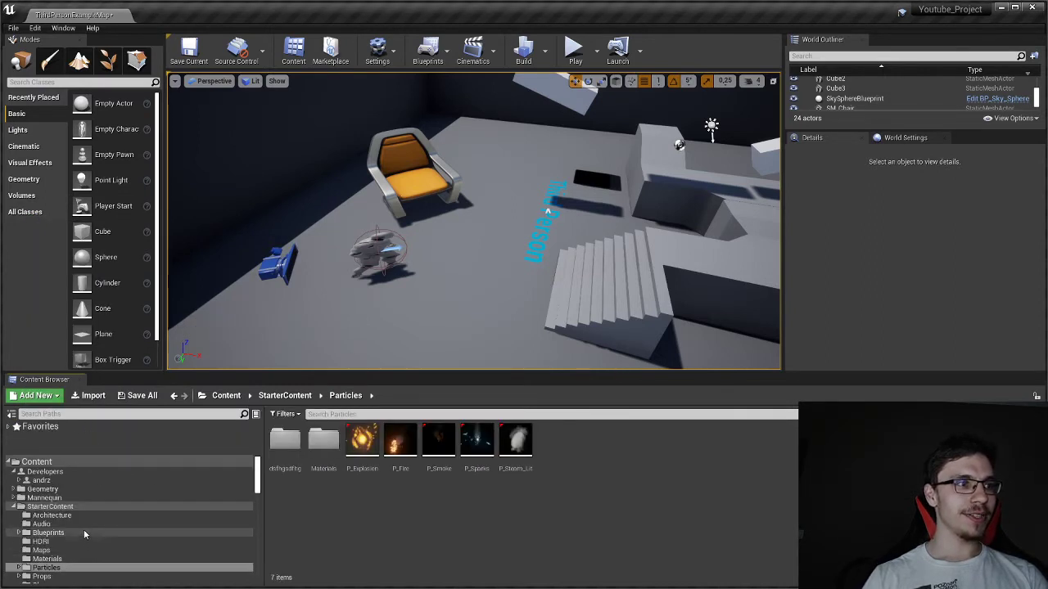
{"action": "scroll", "coordinate": [98, 520], "scroll_direction": "down", "scroll_amount": 10}
{"action": "scroll", "coordinate": [107, 513], "scroll_direction": "up", "scroll_amount": 10}
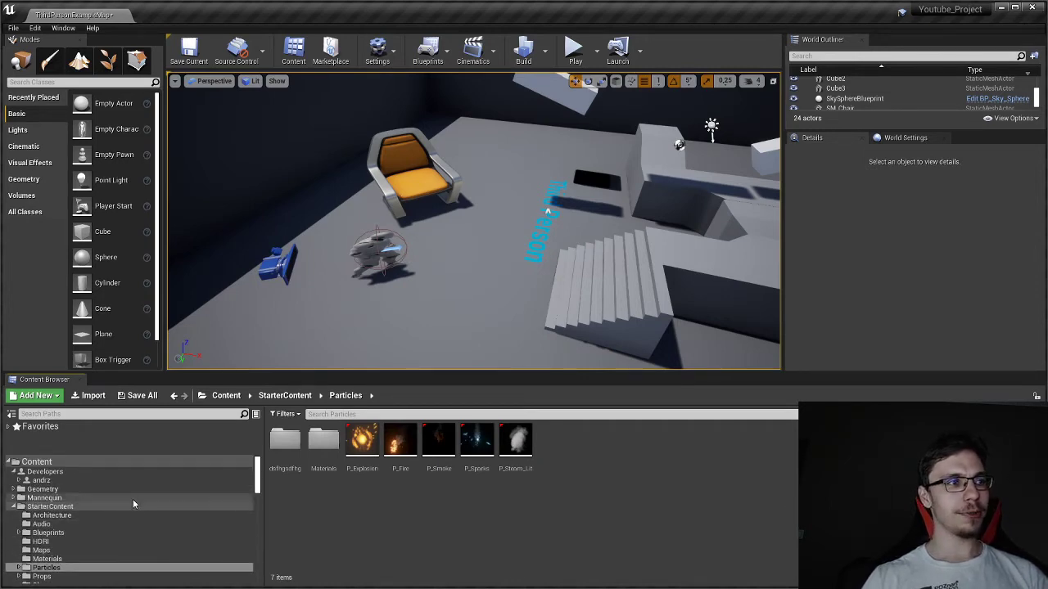
{"action": "right_click", "coordinate": [72, 569]}
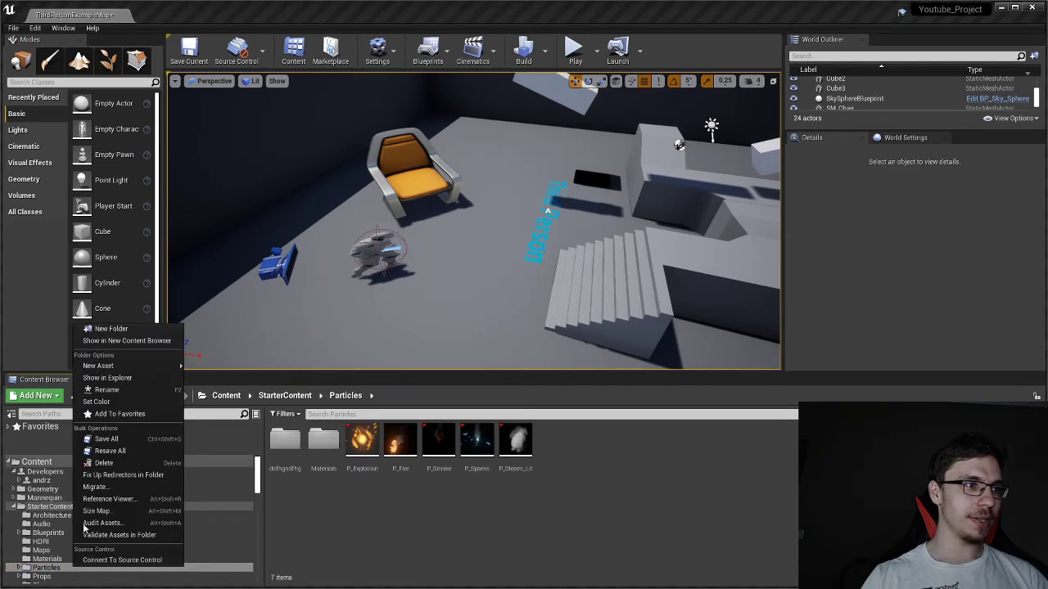
{"action": "left_click", "coordinate": [96, 402]}
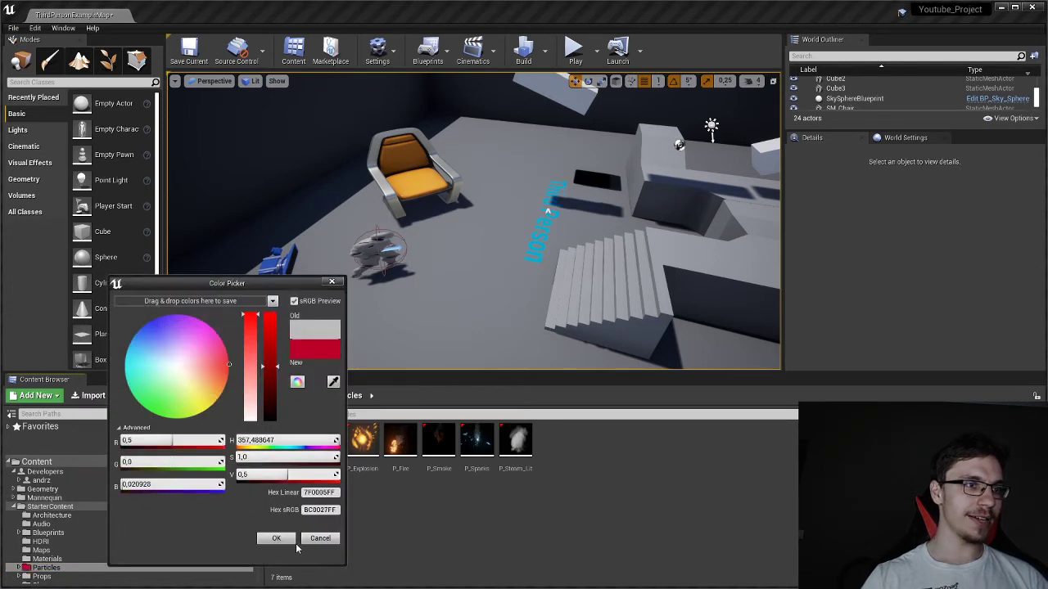
{"action": "left_click", "coordinate": [277, 538]}
Add the Particles folder under StarterContent to the favorites and expand the favorites list.
{"action": "scroll", "coordinate": [132, 526], "scroll_direction": "down", "scroll_amount": 1}
{"action": "left_click", "coordinate": [15, 491]}
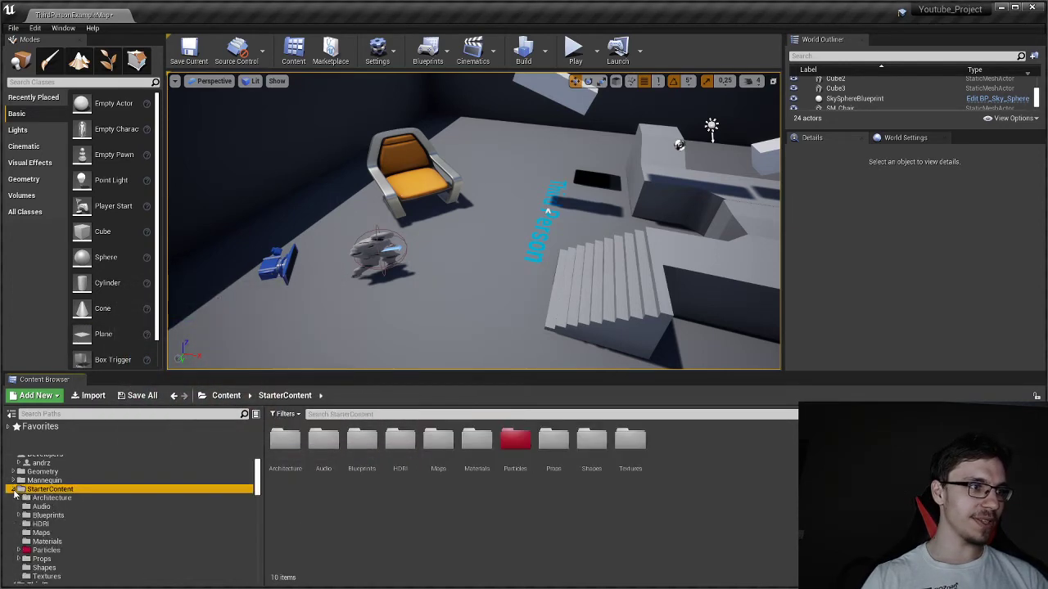
{"action": "right_click", "coordinate": [68, 553]}
{"action": "left_click", "coordinate": [123, 399]}
{"action": "scroll", "coordinate": [117, 481], "scroll_direction": "up", "scroll_amount": 1}
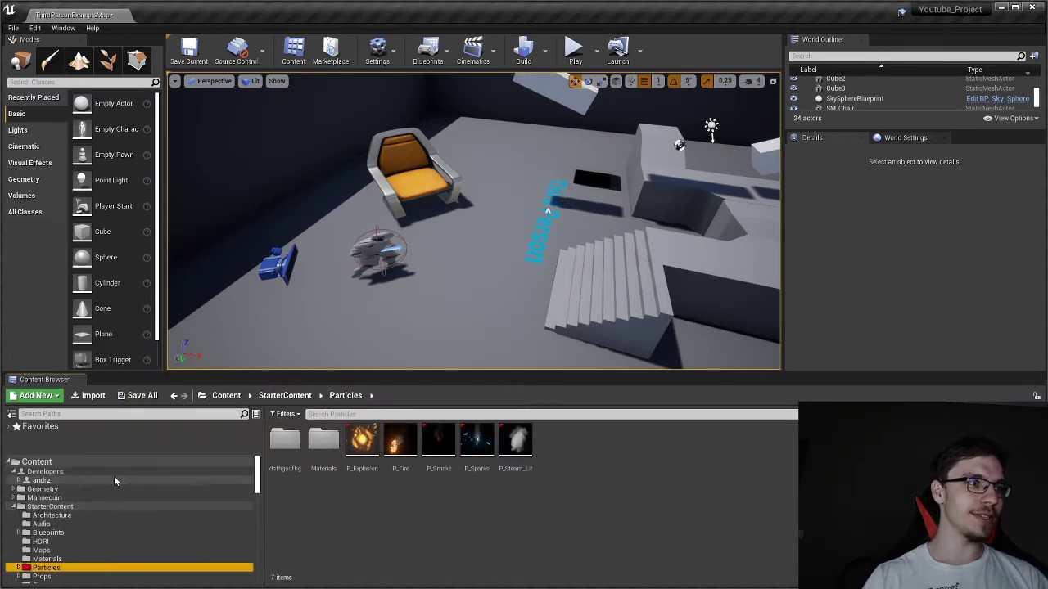
{"action": "left_click", "coordinate": [7, 427]}
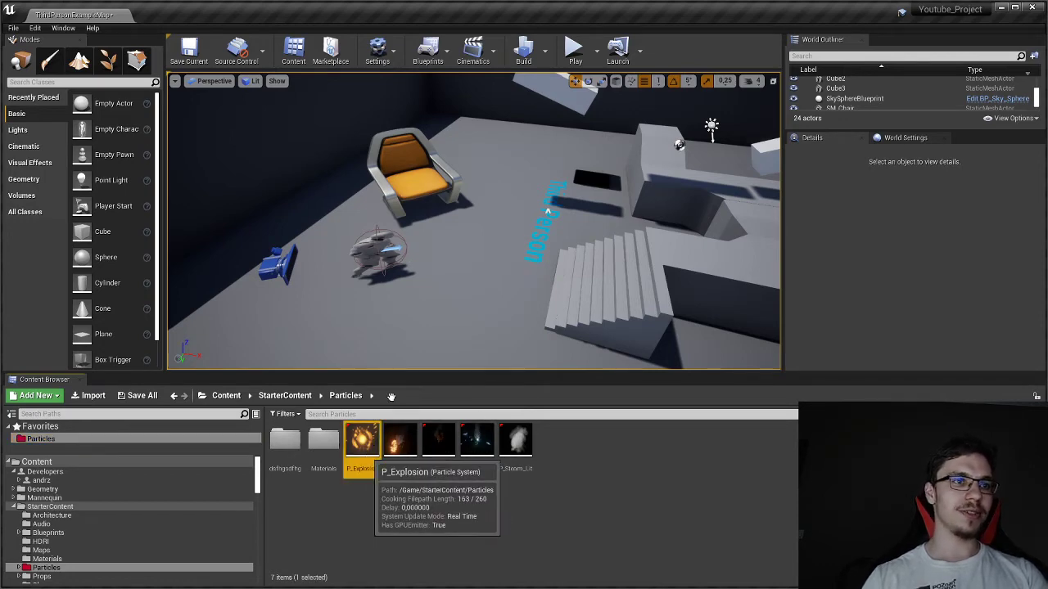
Place the P_Explosion particle system on the floor in front of the stairs, and P_Fire beside it.
{"action": "left_click_drag", "start_coordinate": [362, 442], "coordinate": [460, 298]}
{"action": "key", "text": "f"}
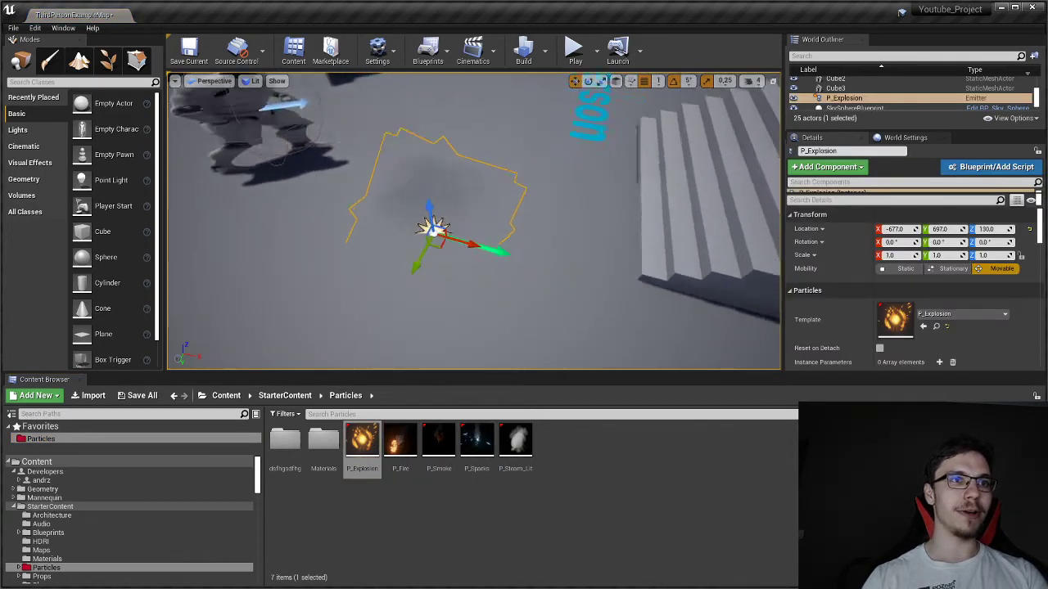
{"action": "left_click_drag", "start_coordinate": [385, 383], "coordinate": [314, 281]}
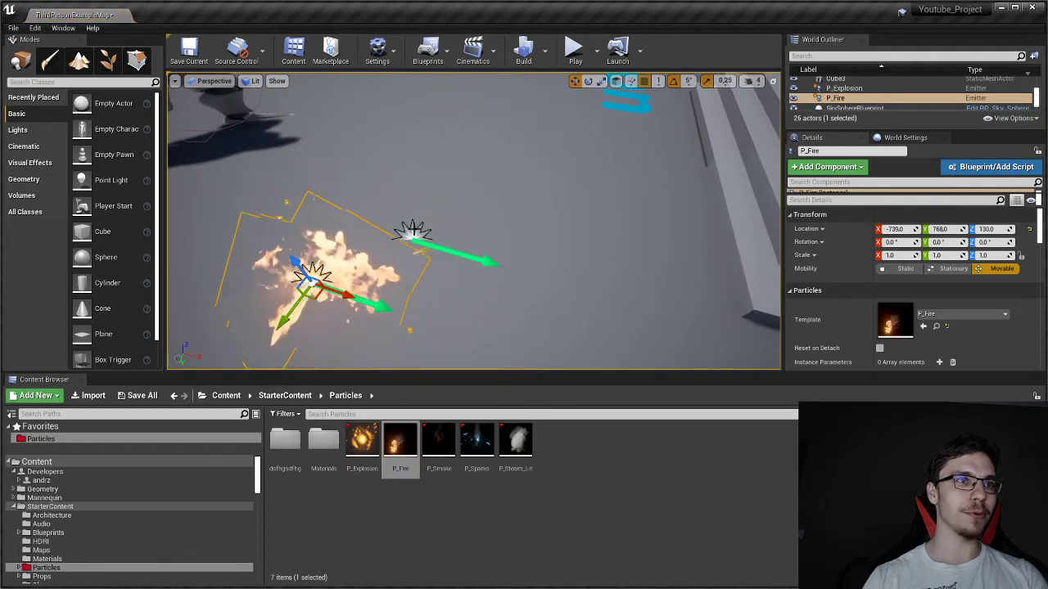
{"action": "key", "text": "s"}
{"action": "right_click_drag", "start_coordinate": [437, 248], "coordinate": [414, 247]}
{"action": "key", "text": "d"}
{"action": "key", "text": "a"}
Adjust the height of the content browser and look through the plugin class folders and the Engine C++ Classes folder.
{"action": "left_click_drag", "start_coordinate": [59, 384], "coordinate": [195, 573]}
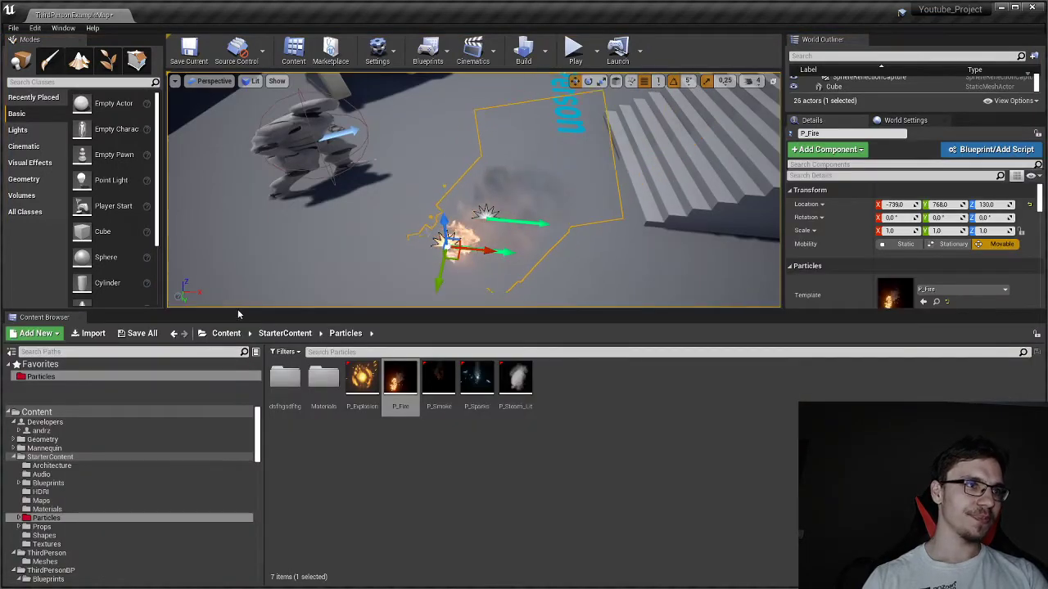
{"action": "left_click_drag", "start_coordinate": [238, 313], "coordinate": [203, 460]}
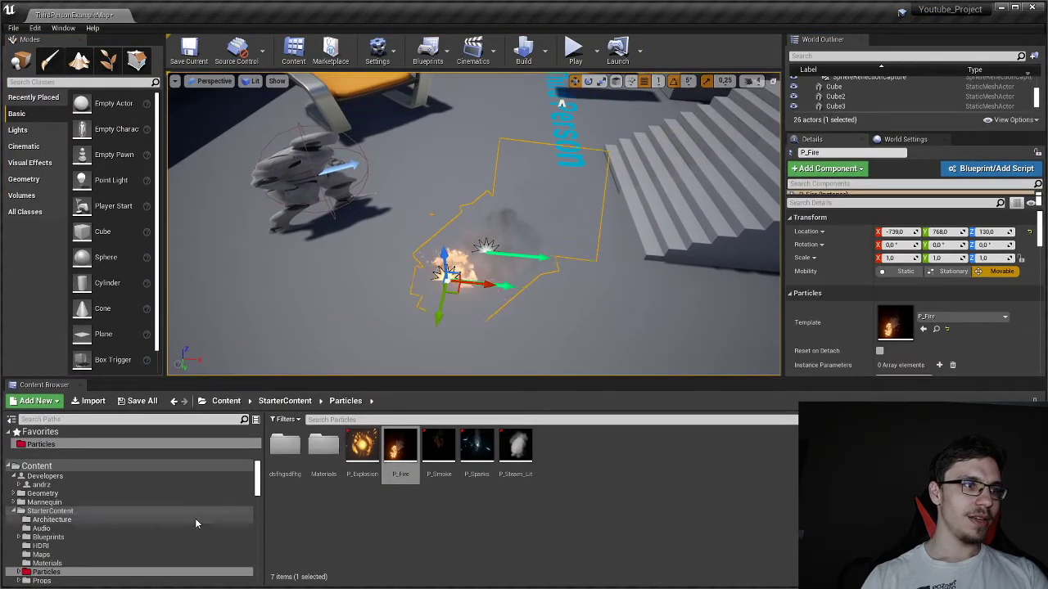
{"action": "scroll", "coordinate": [197, 507], "scroll_direction": "down", "scroll_amount": 5}
{"action": "left_click", "coordinate": [175, 500]}
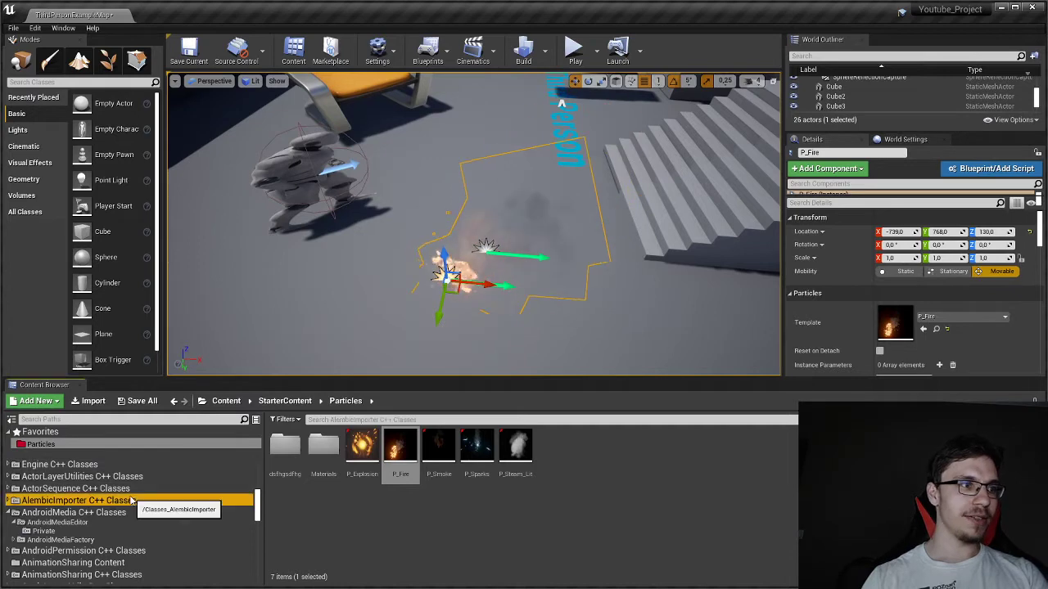
{"action": "scroll", "coordinate": [180, 501], "scroll_direction": "up", "scroll_amount": 2}
{"action": "left_click", "coordinate": [176, 499]}
{"action": "scroll", "coordinate": [148, 520], "scroll_direction": "down", "scroll_amount": 5}
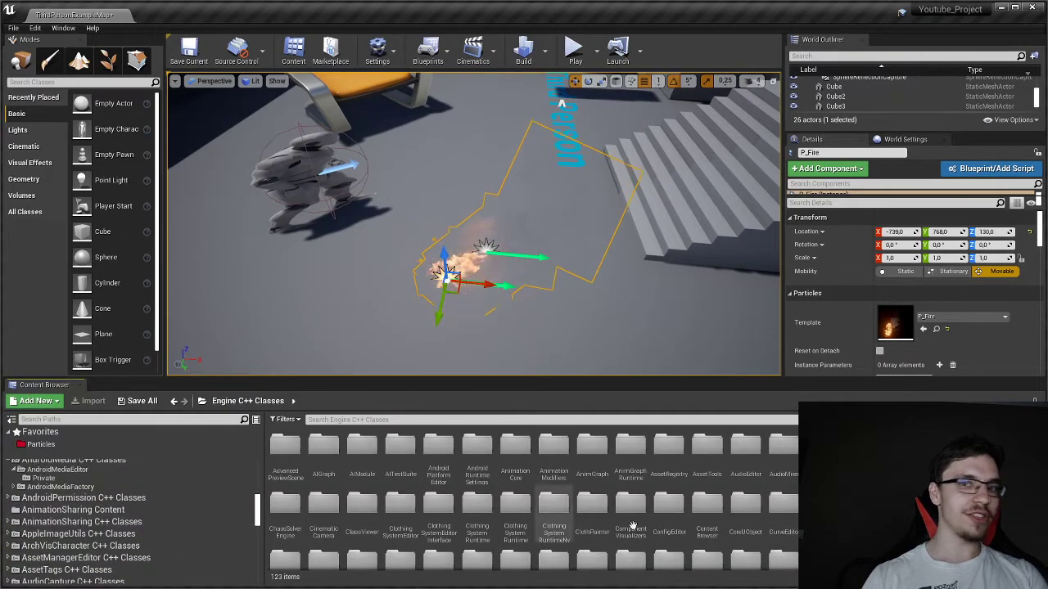
Hide the C++ class folders and engine content from the folder tree, and return to StarterContent's Particles folder.
{"action": "left_click", "coordinate": [1015, 577]}
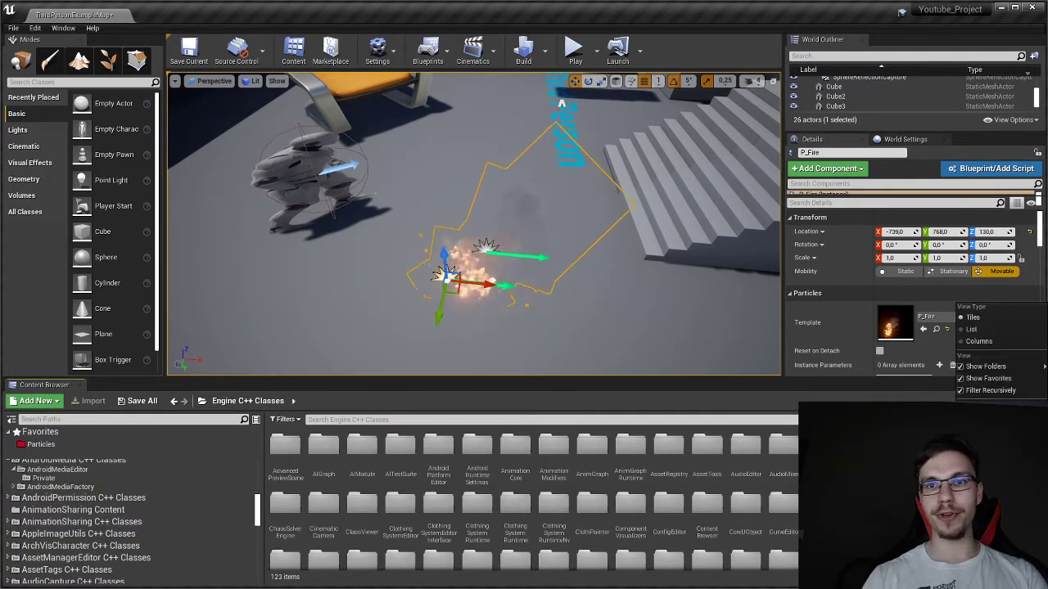
{"action": "left_click", "coordinate": [990, 415]}
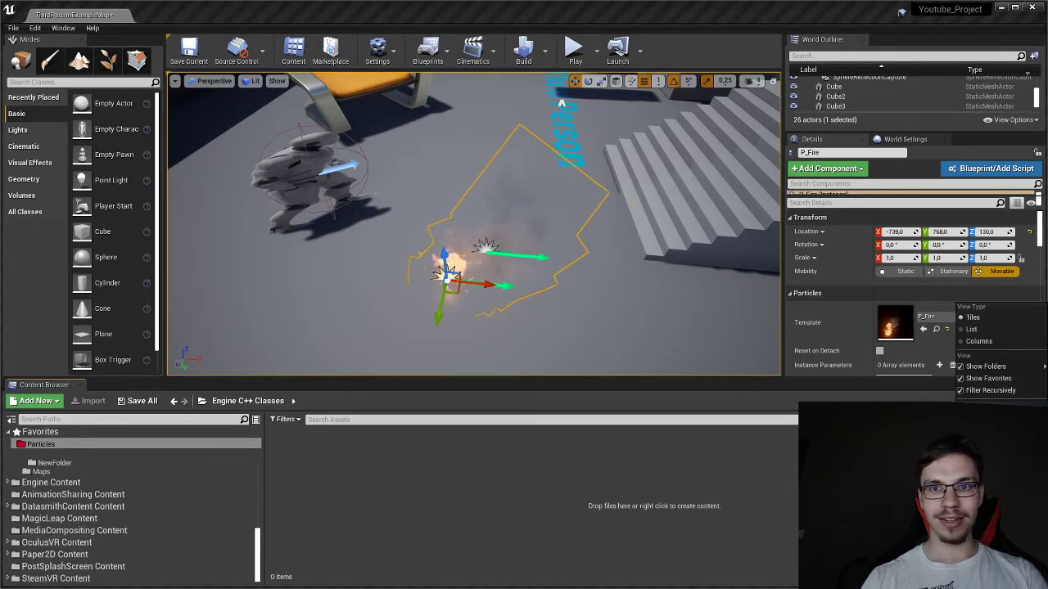
{"action": "left_click", "coordinate": [990, 439]}
{"action": "left_click", "coordinate": [112, 534]}
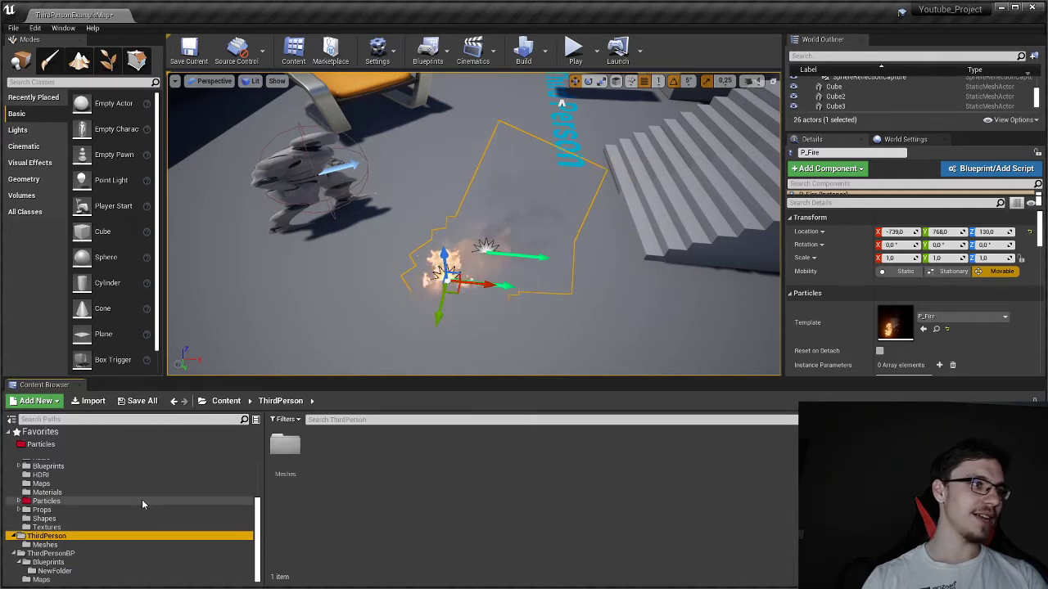
{"action": "left_click", "coordinate": [142, 500]}
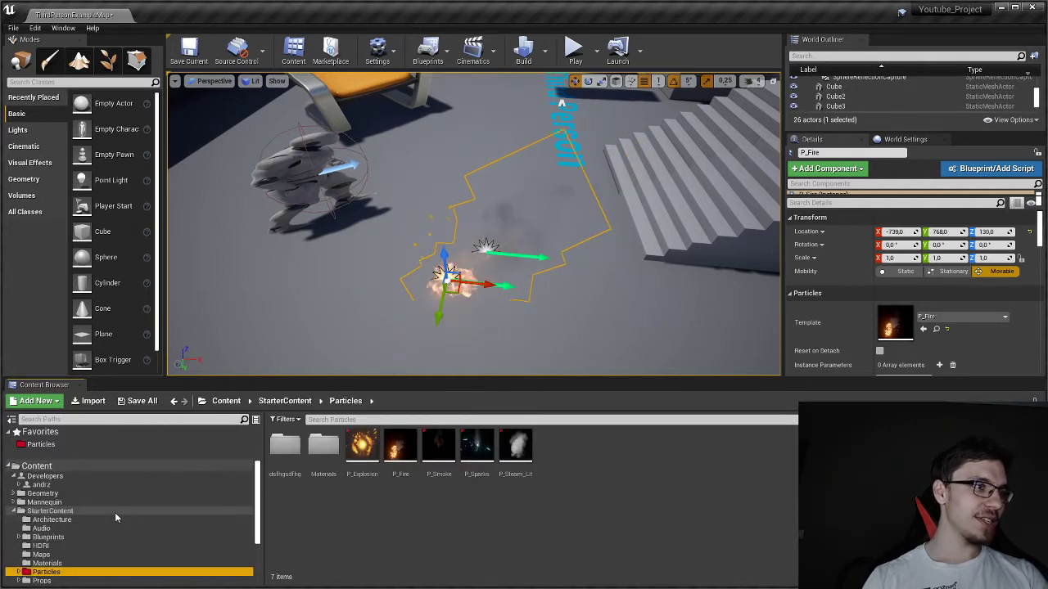
Search the whole Content folder for "material" and look through the matching assets.
{"action": "left_click", "coordinate": [67, 511]}
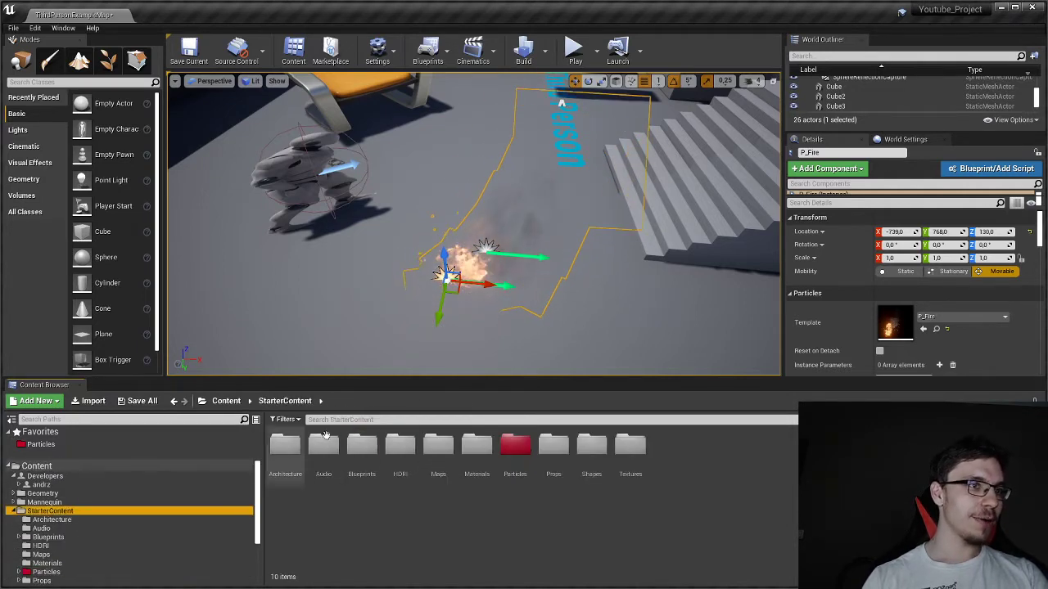
{"action": "left_click", "coordinate": [226, 401]}
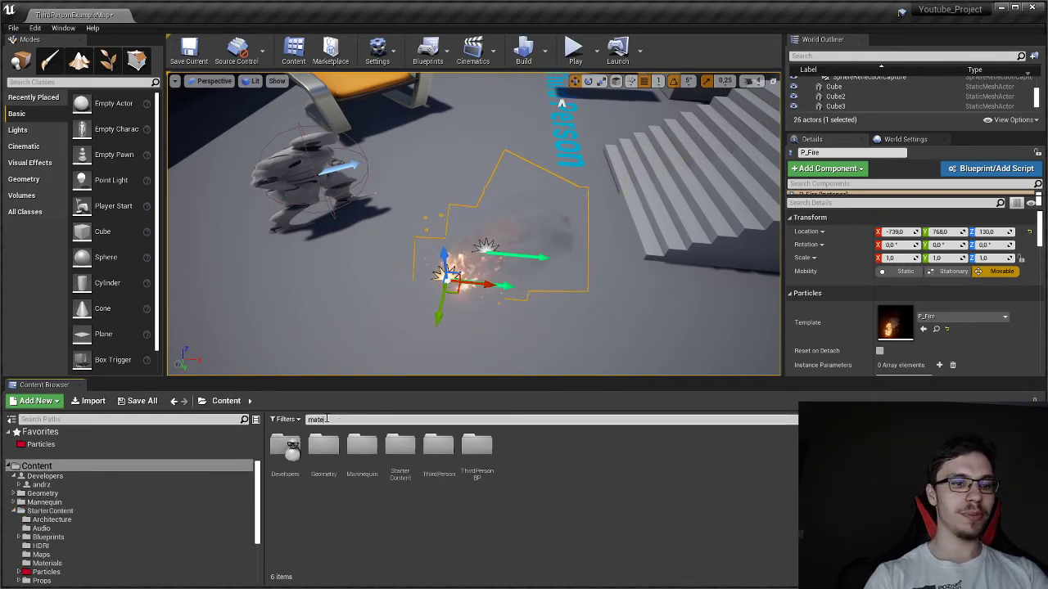
{"action": "left_click", "coordinate": [520, 502]}
{"action": "scroll", "coordinate": [519, 503], "scroll_direction": "down", "scroll_amount": 3}
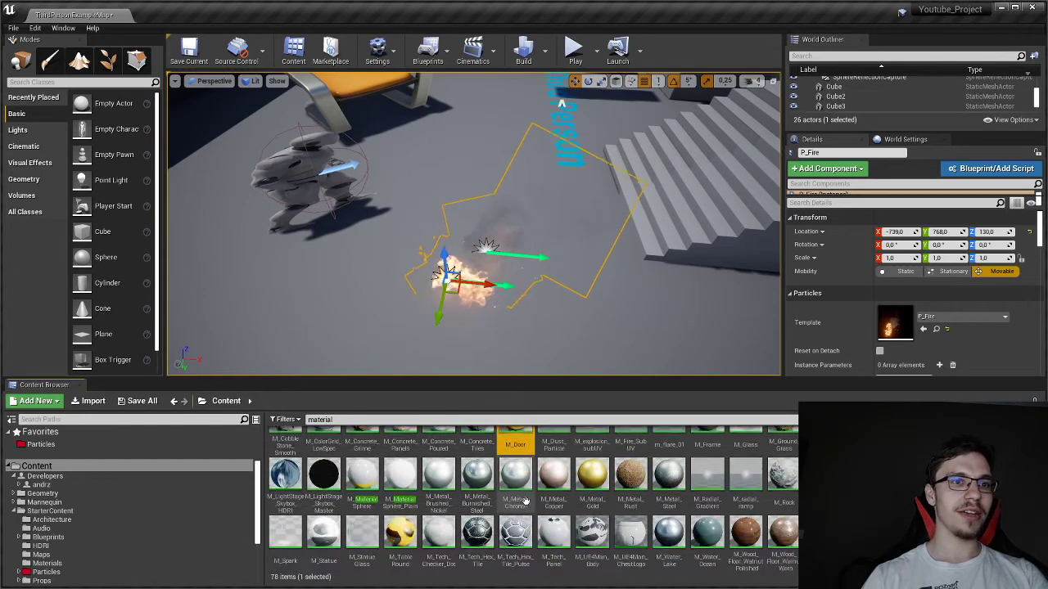
{"action": "scroll", "coordinate": [574, 516], "scroll_direction": "up", "scroll_amount": 3}
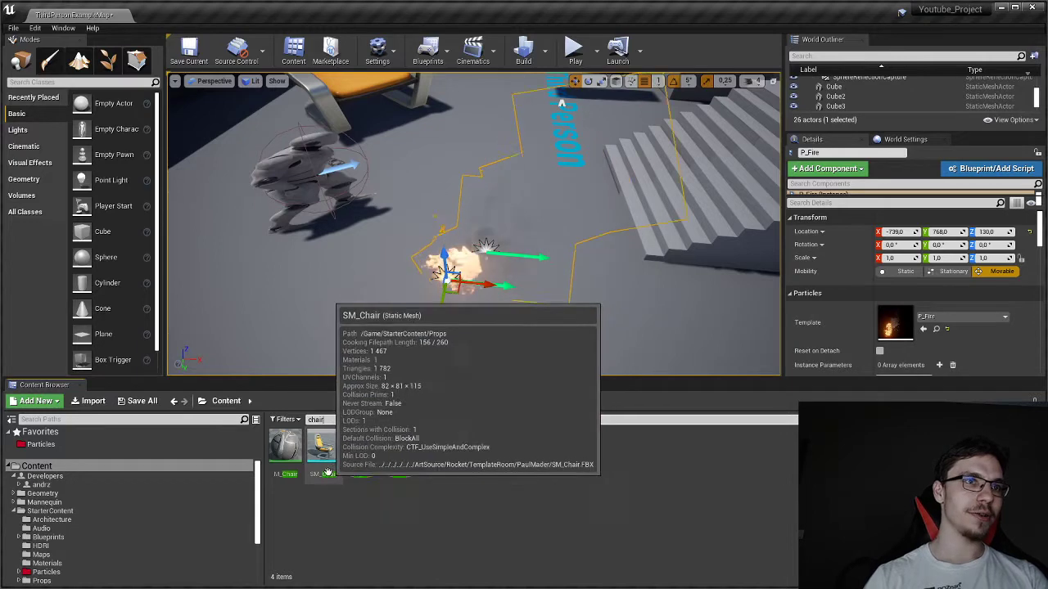
Search the Content folder for "chair", place the SM_Chair mesh on the floor beside the grey robot figure, and focus on it.
{"action": "left_click_drag", "start_coordinate": [331, 461], "coordinate": [434, 225]}
{"action": "key", "text": "f"}
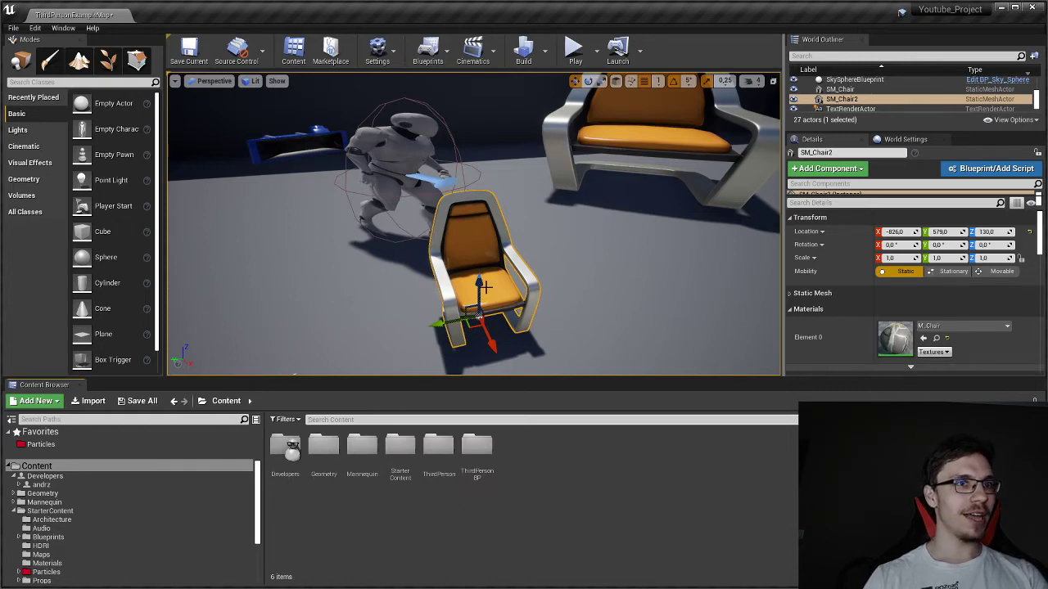
{"action": "right_click_drag", "start_coordinate": [486, 288], "coordinate": [482, 282]}
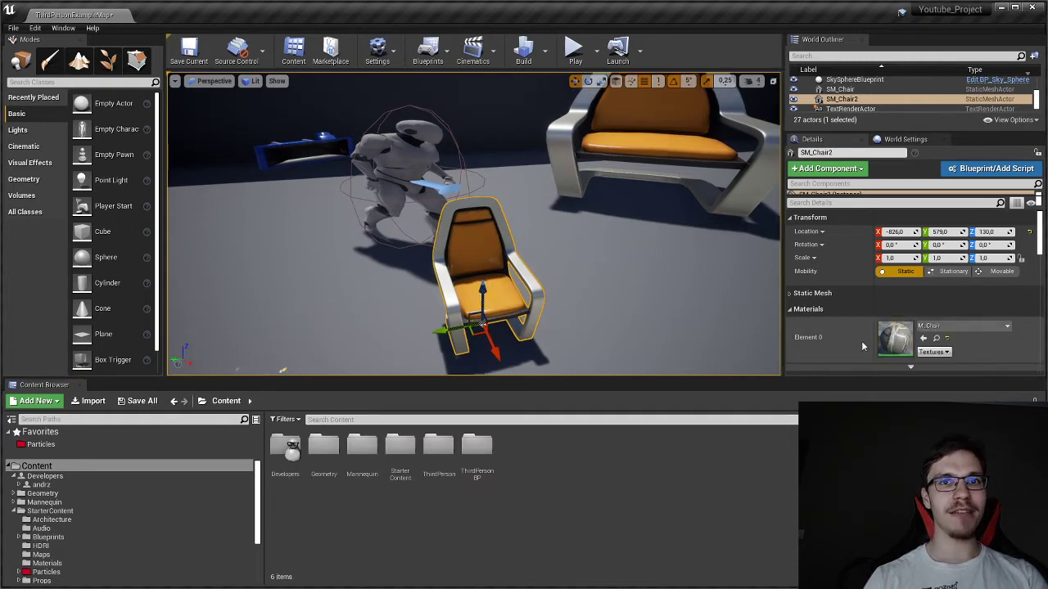
View the placed chair in the Reference Viewer and examine which maps use SM_Chair and which material it references.
{"action": "right_click", "coordinate": [524, 303]}
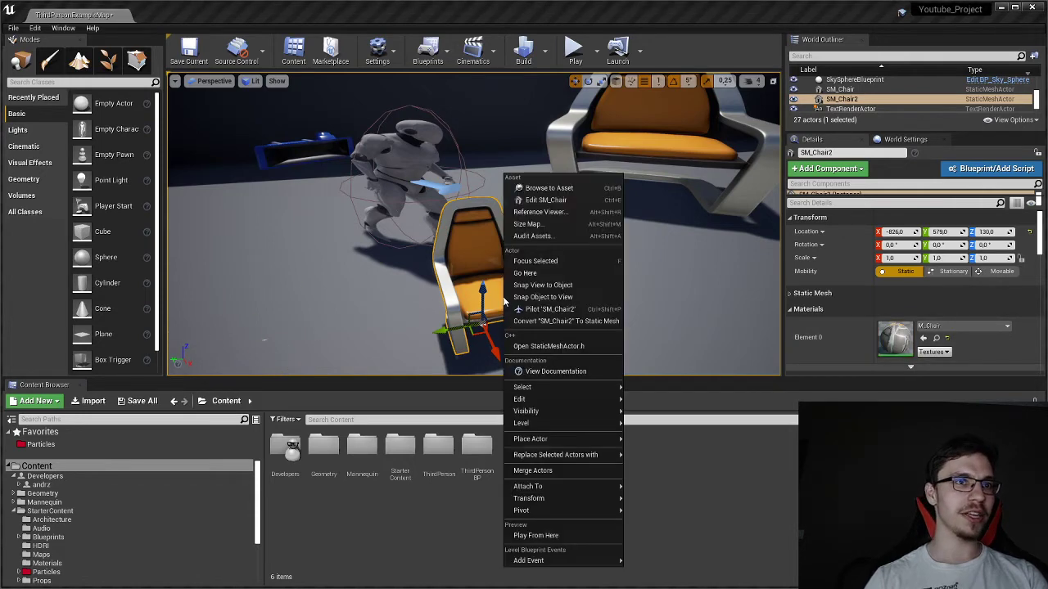
{"action": "left_click", "coordinate": [572, 214]}
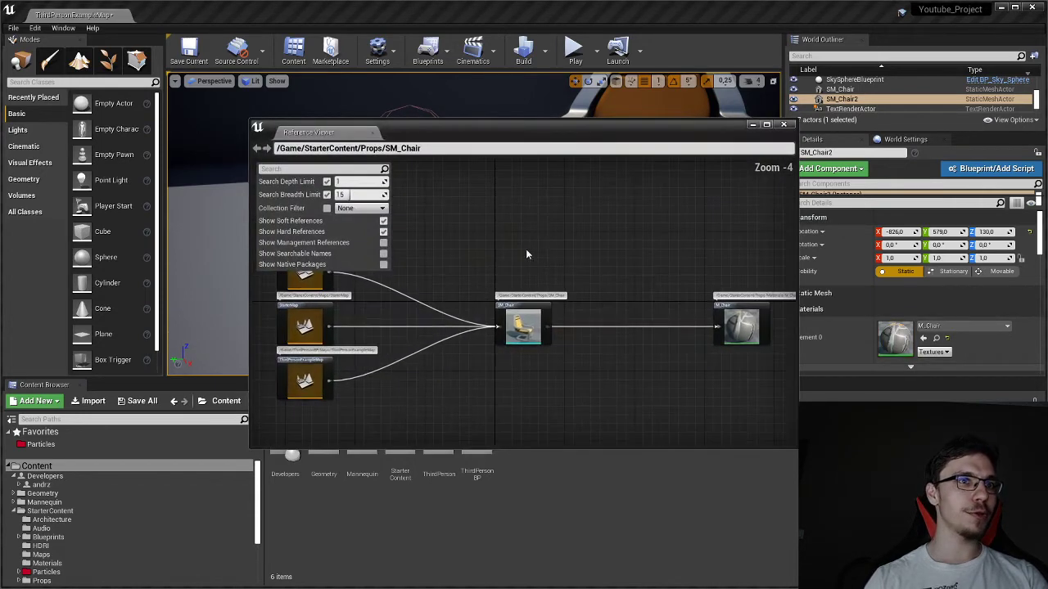
{"action": "right_click_drag", "start_coordinate": [524, 269], "coordinate": [649, 250]}
{"action": "scroll", "coordinate": [573, 258], "scroll_direction": "up", "scroll_amount": 3}
{"action": "right_click_drag", "start_coordinate": [521, 281], "coordinate": [446, 217]}
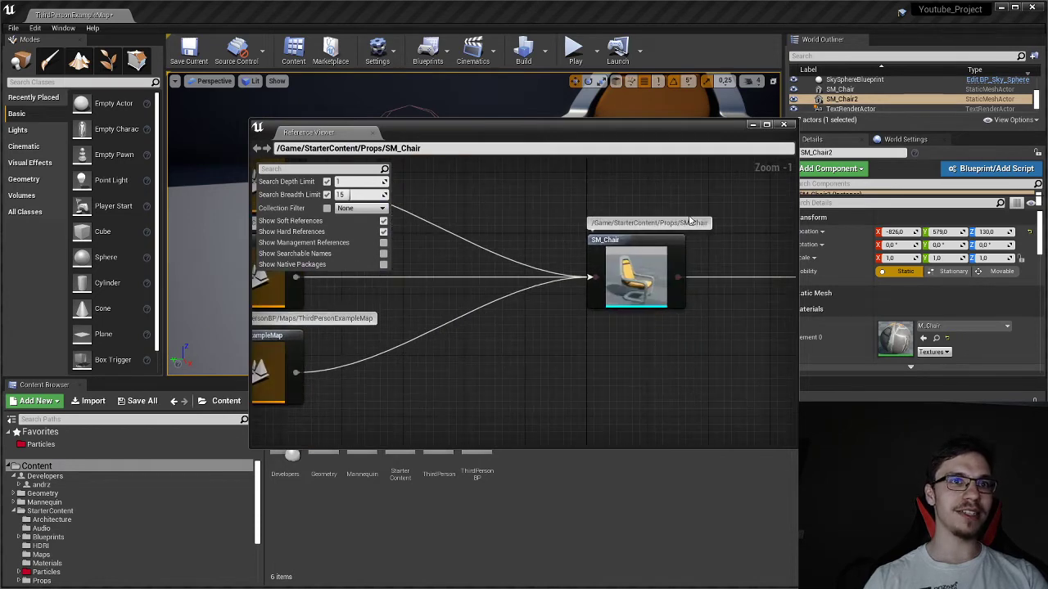
{"action": "right_click_drag", "start_coordinate": [429, 280], "coordinate": [660, 325]}
{"action": "left_click_drag", "start_coordinate": [569, 184], "coordinate": [402, 394]}
{"action": "right_click_drag", "start_coordinate": [750, 316], "coordinate": [253, 298]}
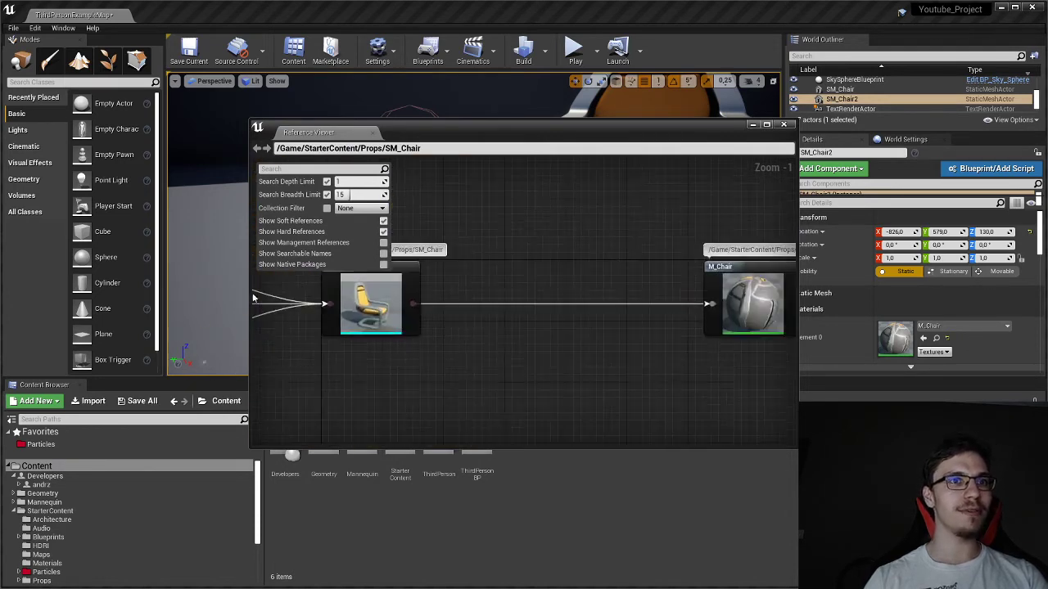
{"action": "mouse_move", "coordinate": [605, 363]}
{"action": "right_mouse_down"}
{"action": "mouse_move", "coordinate": [397, 358]}
{"action": "mouse_move", "coordinate": [607, 351]}
{"action": "right_mouse_up"}
{"action": "left_click_drag", "start_coordinate": [538, 240], "coordinate": [348, 343]}
{"action": "right_click_drag", "start_coordinate": [603, 345], "coordinate": [456, 392]}
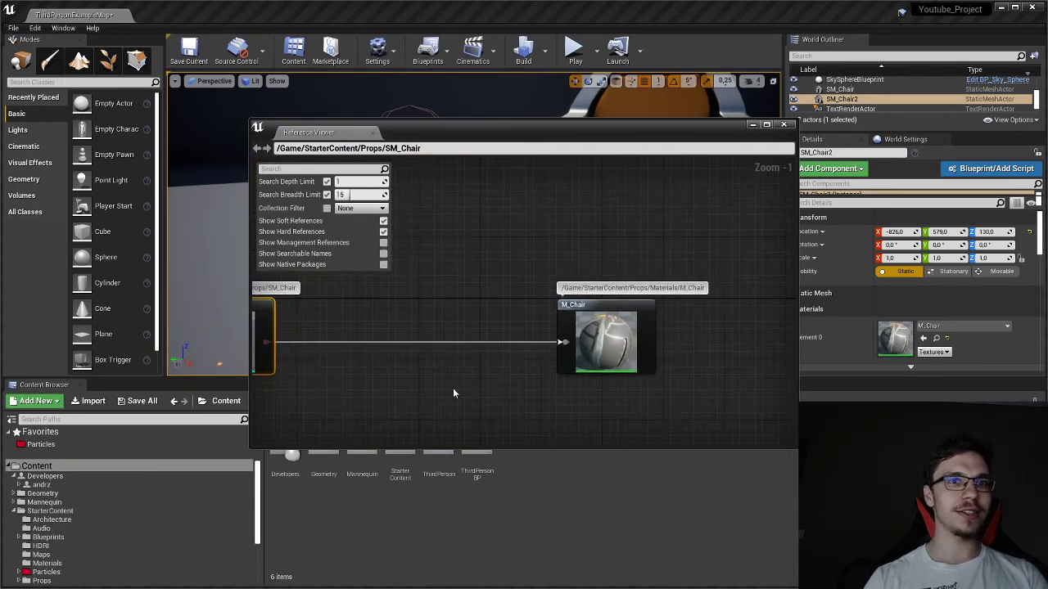
{"action": "left_click_drag", "start_coordinate": [679, 395], "coordinate": [516, 235]}
Re-center the reference graph on M_Chair, examine the maps, meshes and textures linked to it, and close the viewer.
{"action": "double_click", "coordinate": [639, 359]}
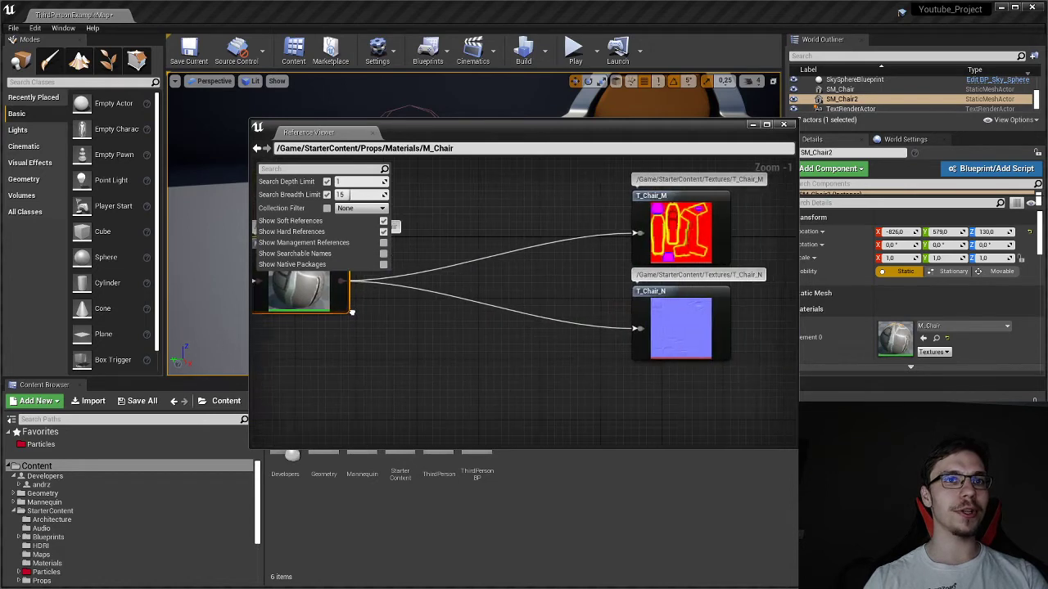
{"action": "scroll", "coordinate": [545, 346], "scroll_direction": "down", "scroll_amount": 4}
{"action": "right_click_drag", "start_coordinate": [316, 338], "coordinate": [638, 319]}
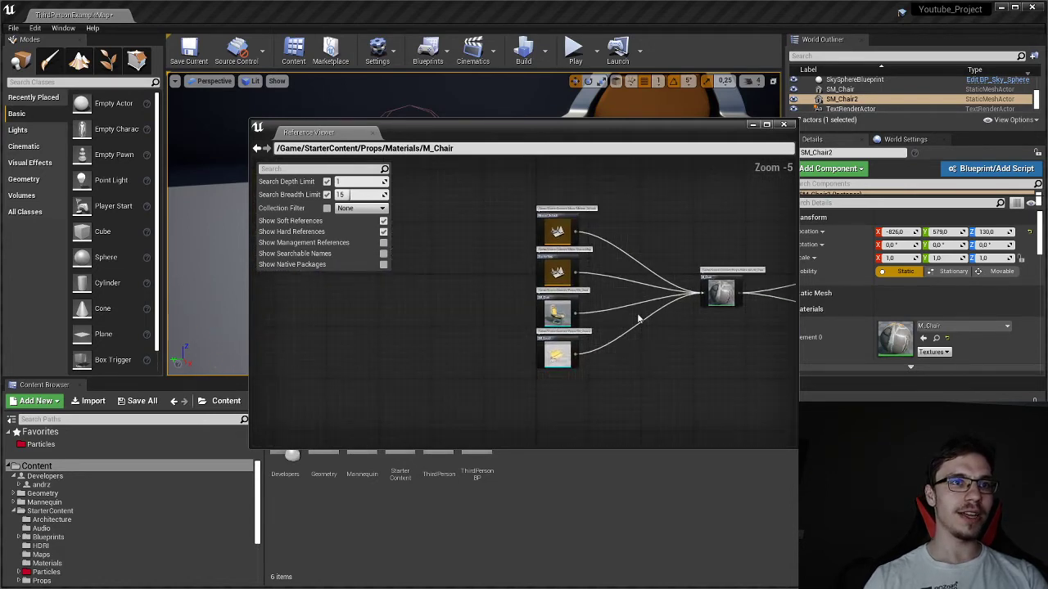
{"action": "scroll", "coordinate": [674, 280], "scroll_direction": "up", "scroll_amount": 3}
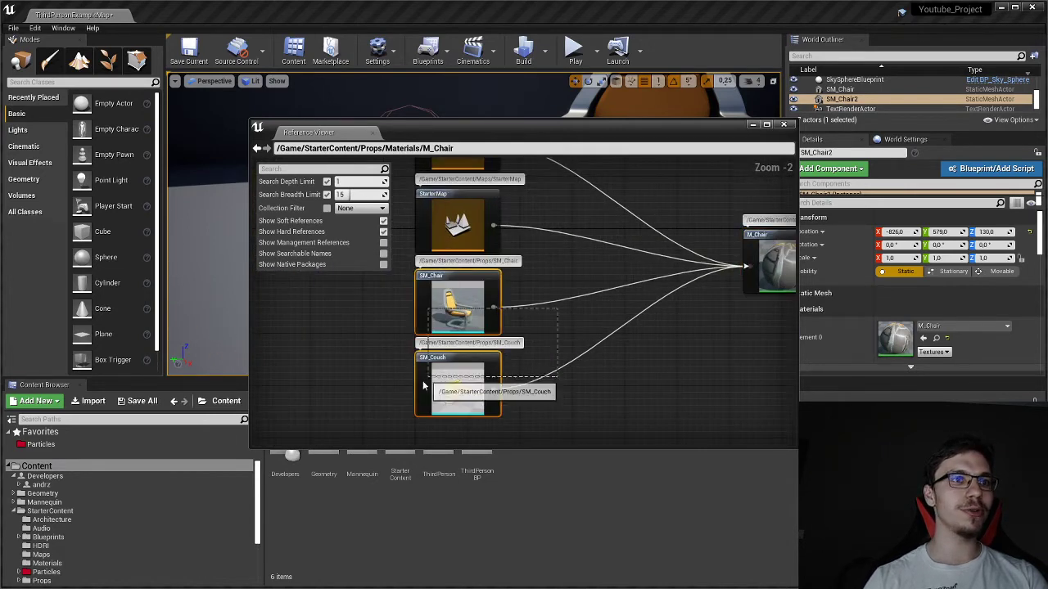
{"action": "left_click", "coordinate": [491, 384]}
{"action": "left_click_drag", "start_coordinate": [603, 220], "coordinate": [413, 332]}
{"action": "left_click", "coordinate": [545, 297]}
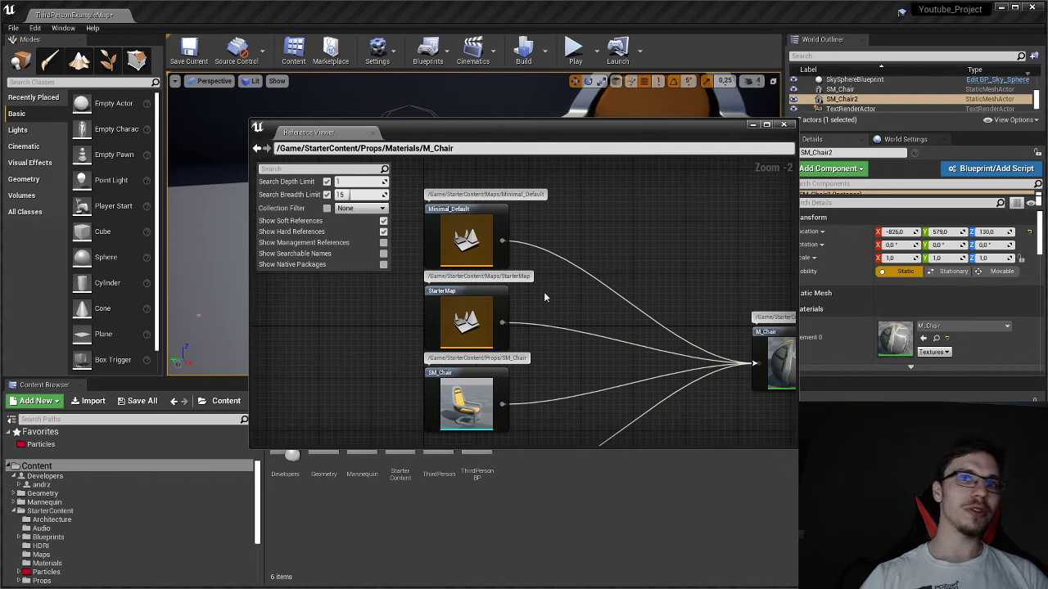
{"action": "right_click_drag", "start_coordinate": [570, 298], "coordinate": [412, 263]}
{"action": "scroll", "coordinate": [525, 197], "scroll_direction": "down", "scroll_amount": 3}
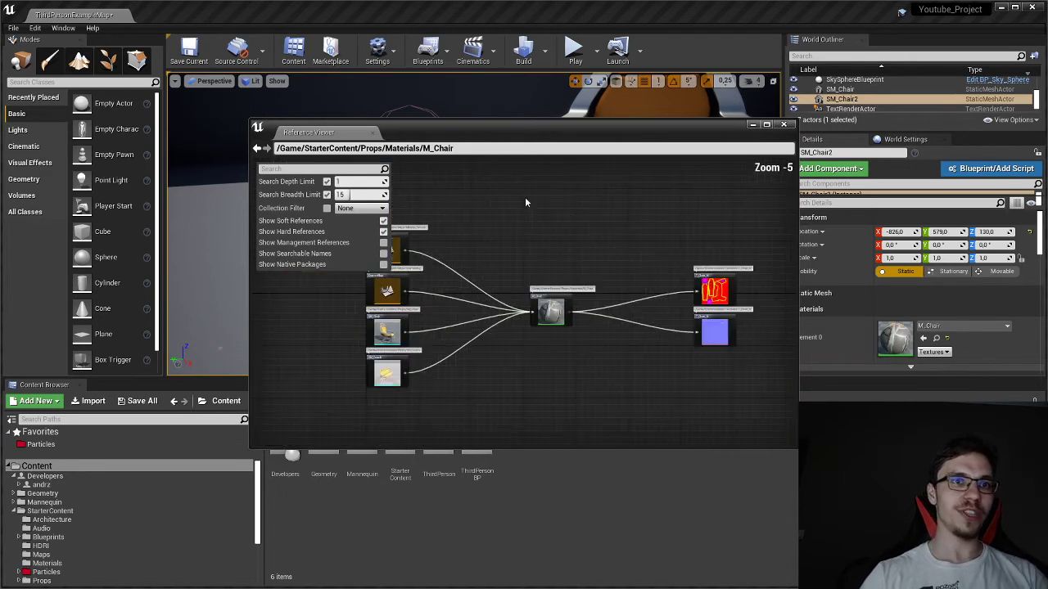
{"action": "left_click", "coordinate": [783, 124]}
View the size map of the placed chair to examine the disk size of its mesh, material and textures, and close it.
{"action": "right_click_drag", "start_coordinate": [638, 196], "coordinate": [606, 197]}
{"action": "key", "text": "s"}
{"action": "key", "text": "f"}
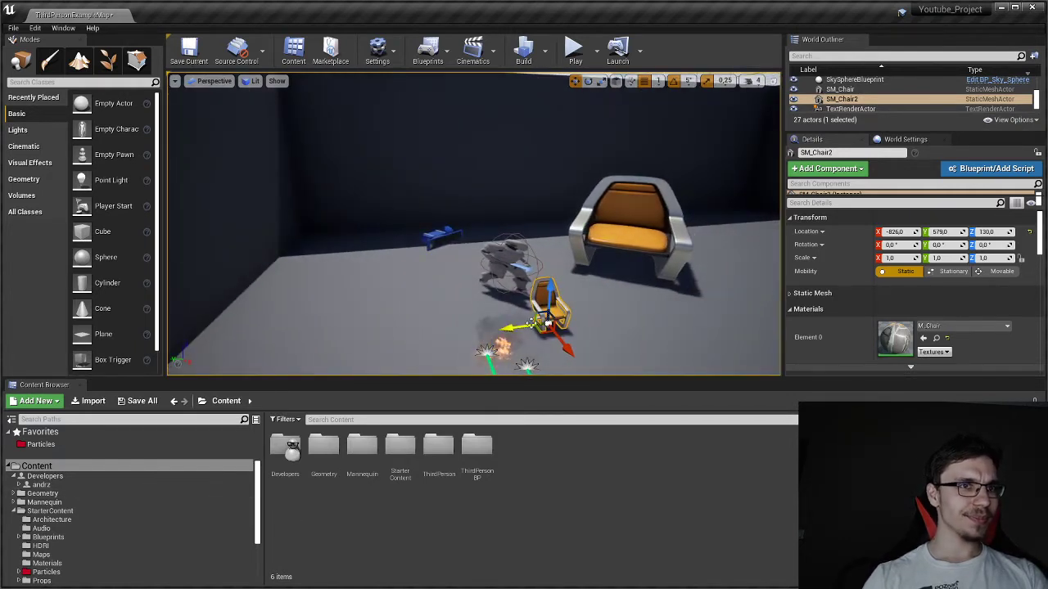
{"action": "right_click", "coordinate": [557, 322]}
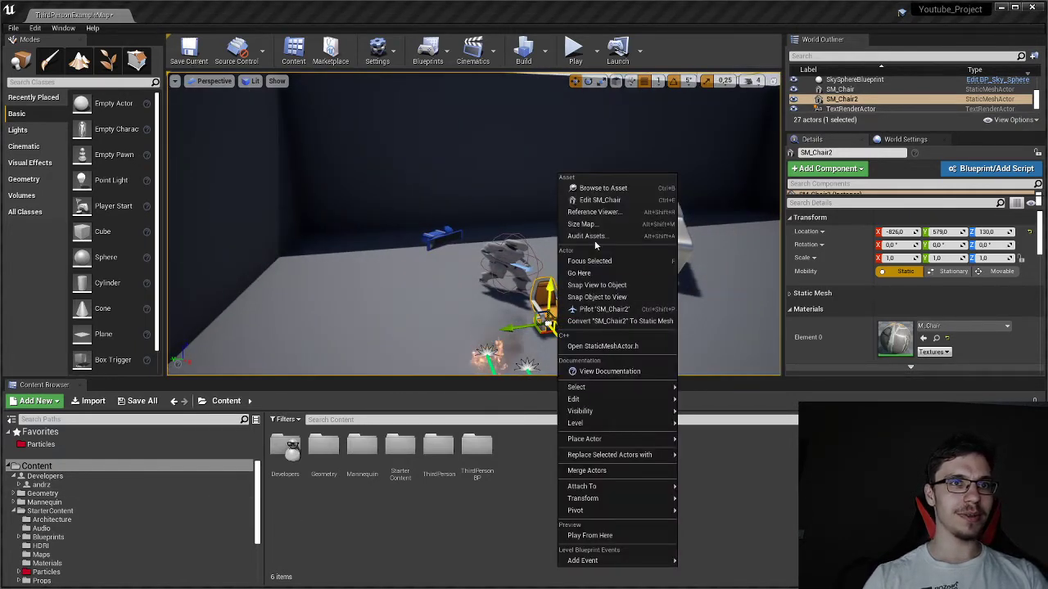
{"action": "left_click", "coordinate": [621, 226]}
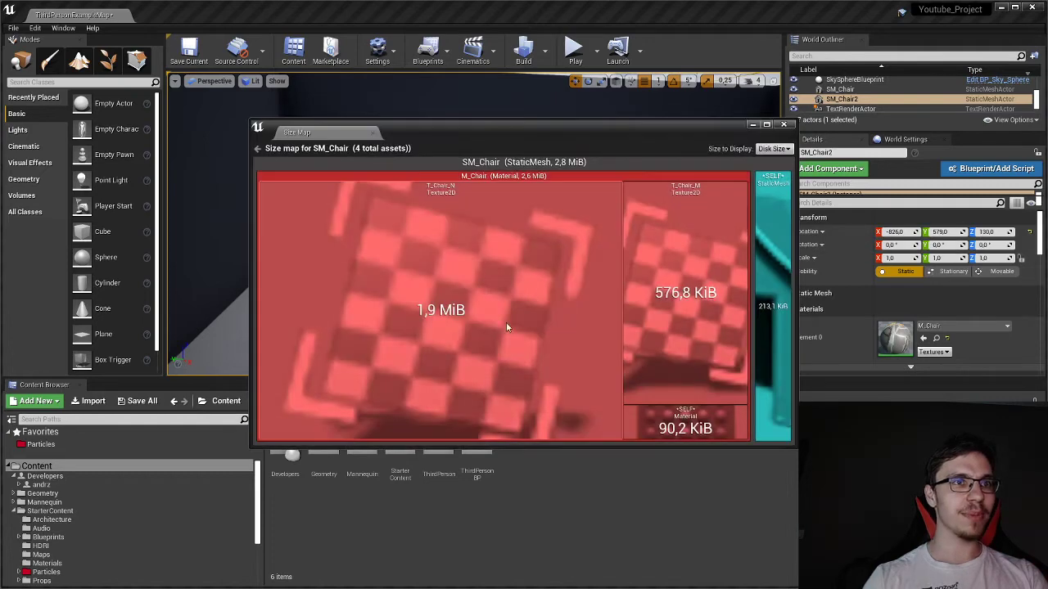
{"action": "left_click", "coordinate": [784, 125]}
View the size map of the StarterContent folder, examine the largest assets by zooming into individual blocks, and close it.
{"action": "right_click", "coordinate": [87, 507]}
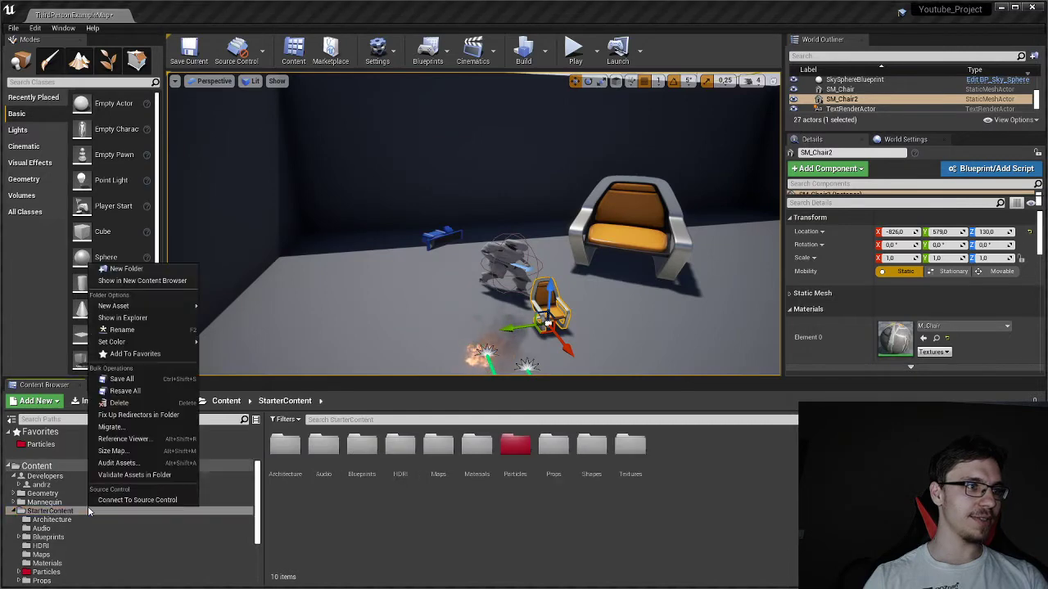
{"action": "left_click", "coordinate": [156, 451]}
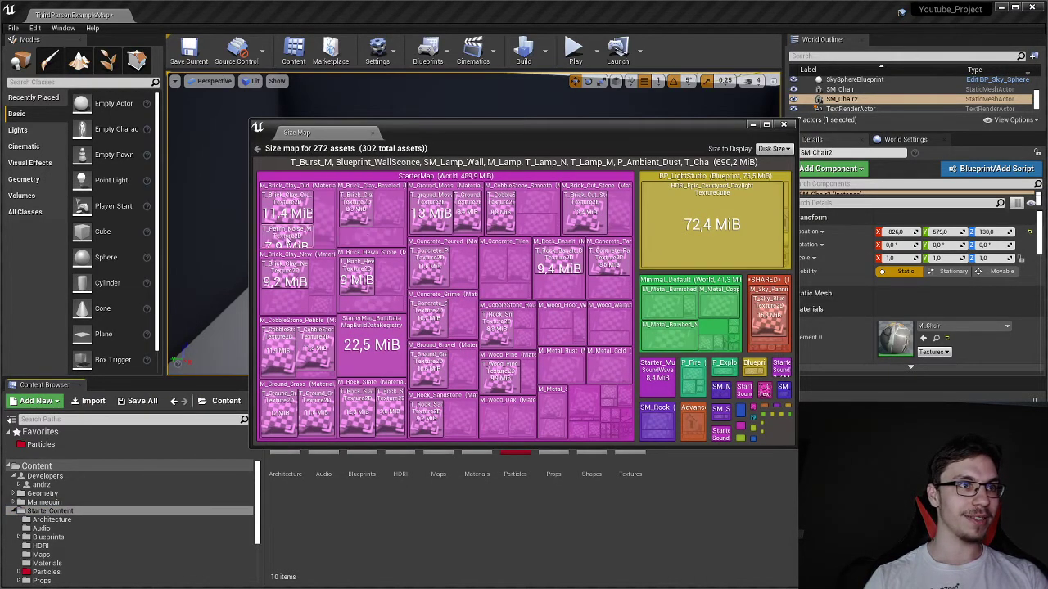
{"action": "scroll", "coordinate": [686, 333], "scroll_direction": "up", "scroll_amount": 1}
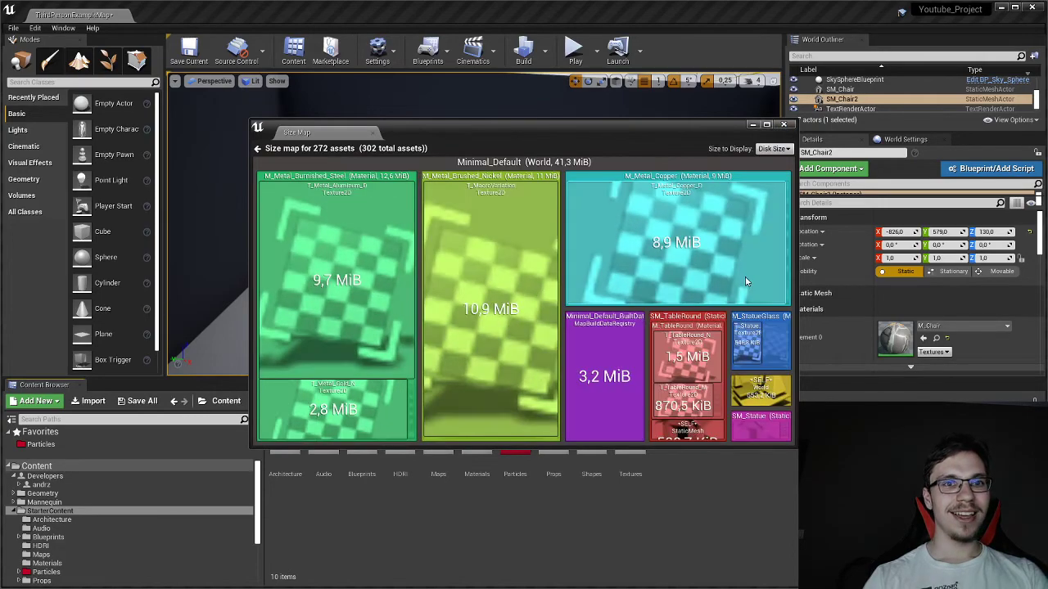
{"action": "scroll", "coordinate": [730, 295], "scroll_direction": "down", "scroll_amount": 1}
{"action": "scroll", "coordinate": [725, 239], "scroll_direction": "up", "scroll_amount": 1}
{"action": "scroll", "coordinate": [722, 236], "scroll_direction": "down", "scroll_amount": 1}
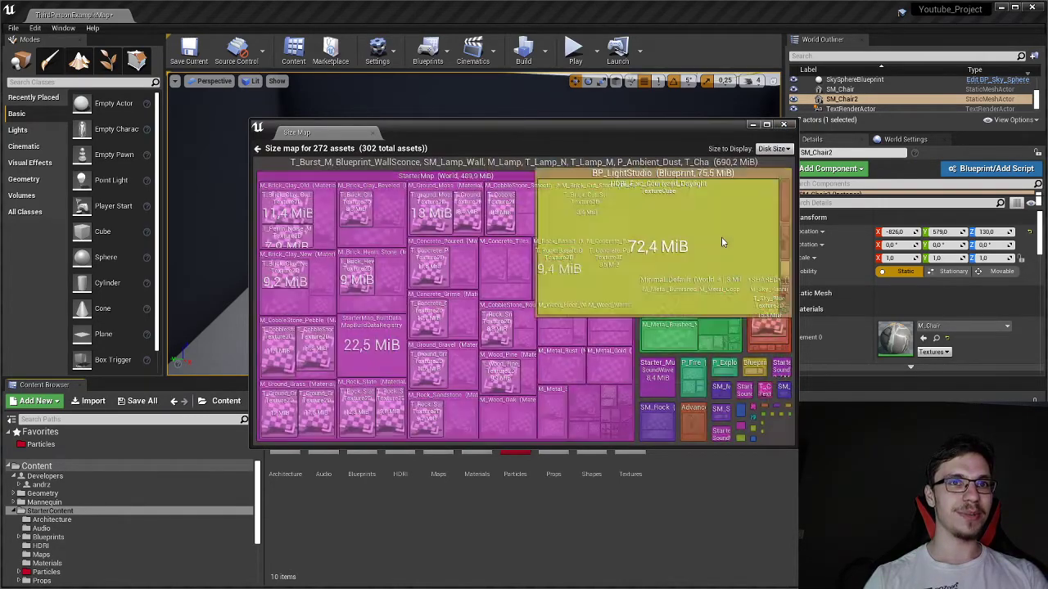
{"action": "scroll", "coordinate": [721, 237], "scroll_direction": "up", "scroll_amount": 1}
{"action": "scroll", "coordinate": [519, 289], "scroll_direction": "down", "scroll_amount": 1}
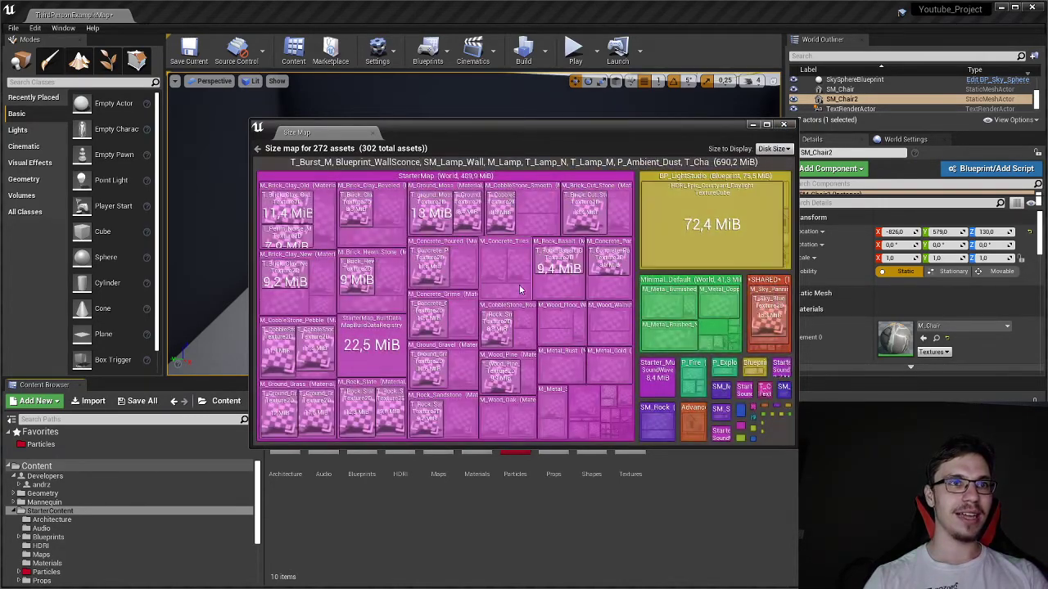
{"action": "scroll", "coordinate": [277, 223], "scroll_direction": "up", "scroll_amount": 1}
{"action": "scroll", "coordinate": [277, 222], "scroll_direction": "down", "scroll_amount": 1}
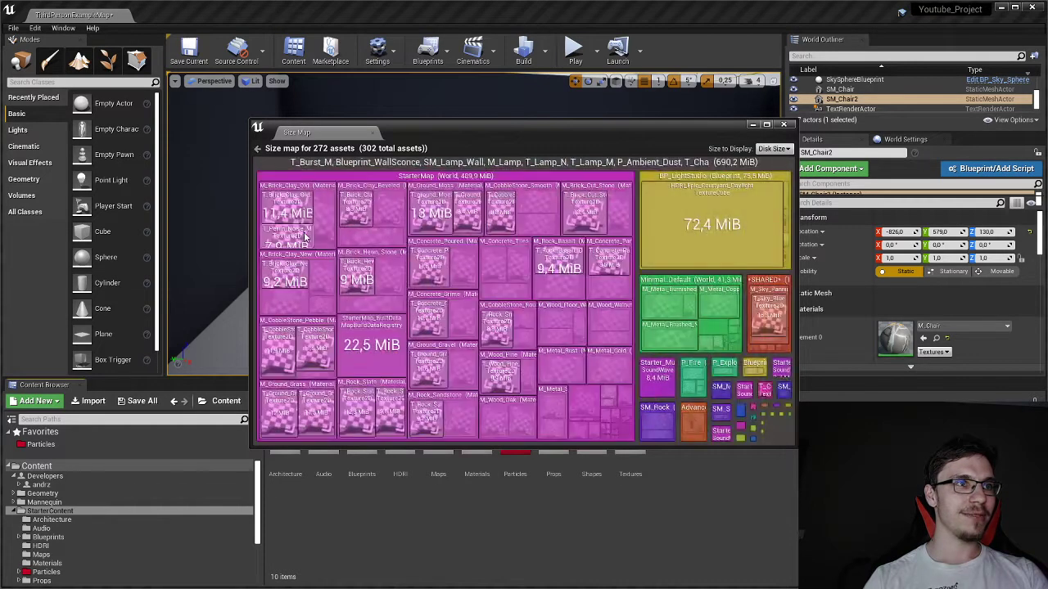
{"action": "left_click", "coordinate": [784, 126]}
{"action": "right_click_drag", "start_coordinate": [605, 213], "coordinate": [762, 233]}
{"action": "key", "text": "s"}
{"action": "mouse_move", "coordinate": [486, 270]}
{"action": "right_mouse_down"}
{"action": "mouse_move", "coordinate": [475, 291]}
{"action": "mouse_move", "coordinate": [503, 295]}
{"action": "mouse_move", "coordinate": [486, 270]}
{"action": "right_mouse_up"}
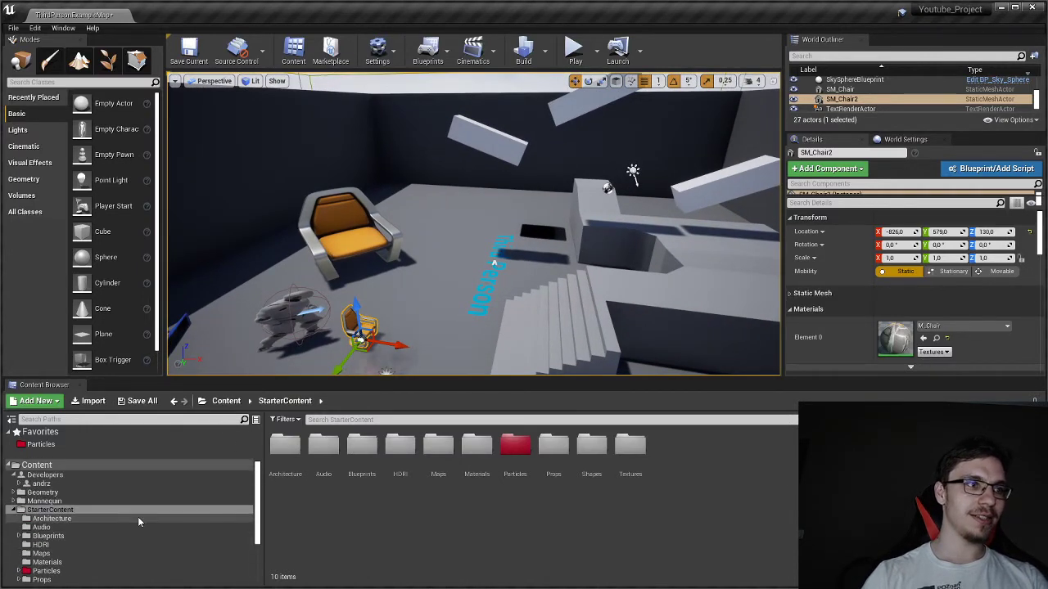
{"action": "scroll", "coordinate": [140, 517], "scroll_direction": "down", "scroll_amount": 1}
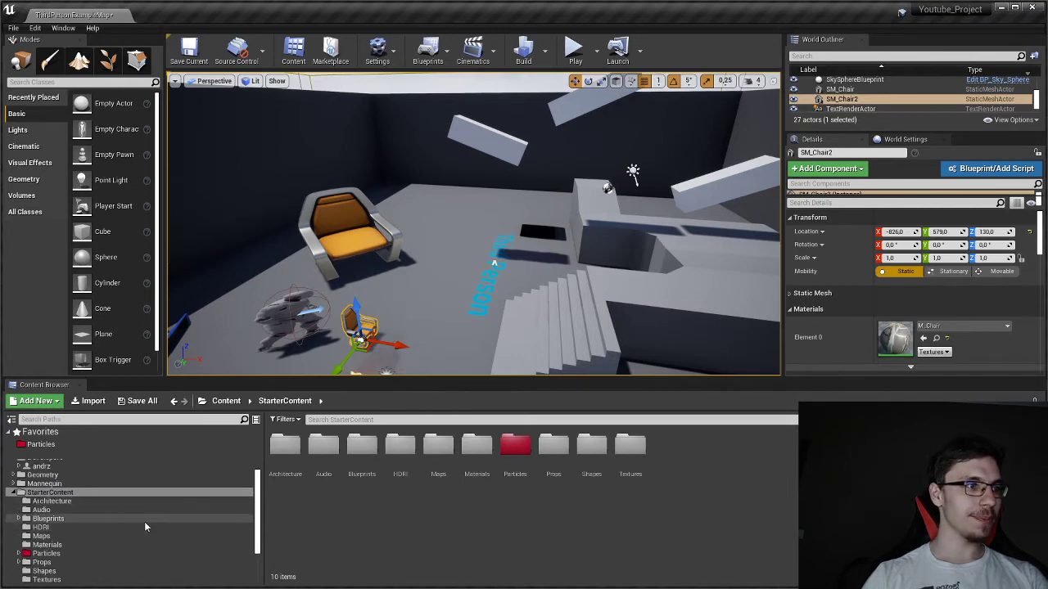
{"action": "right_click", "coordinate": [117, 495]}
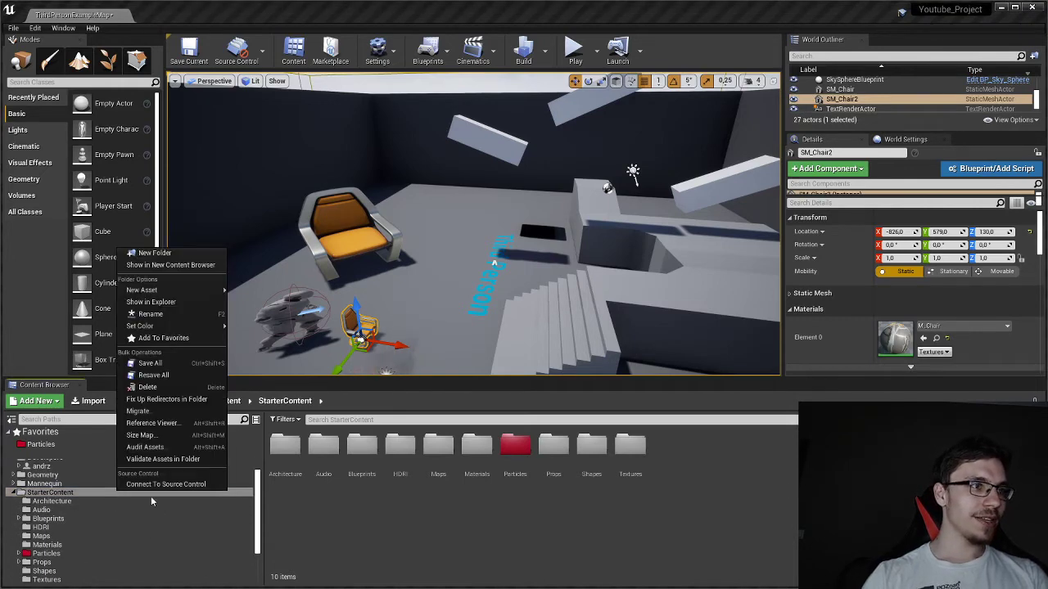
{"action": "left_click", "coordinate": [131, 543]}
Open StarterContent's Particles folder, start deleting P_Explosion, examine the replacement options for its references, and cancel the deletion.
{"action": "left_click", "coordinate": [47, 553]}
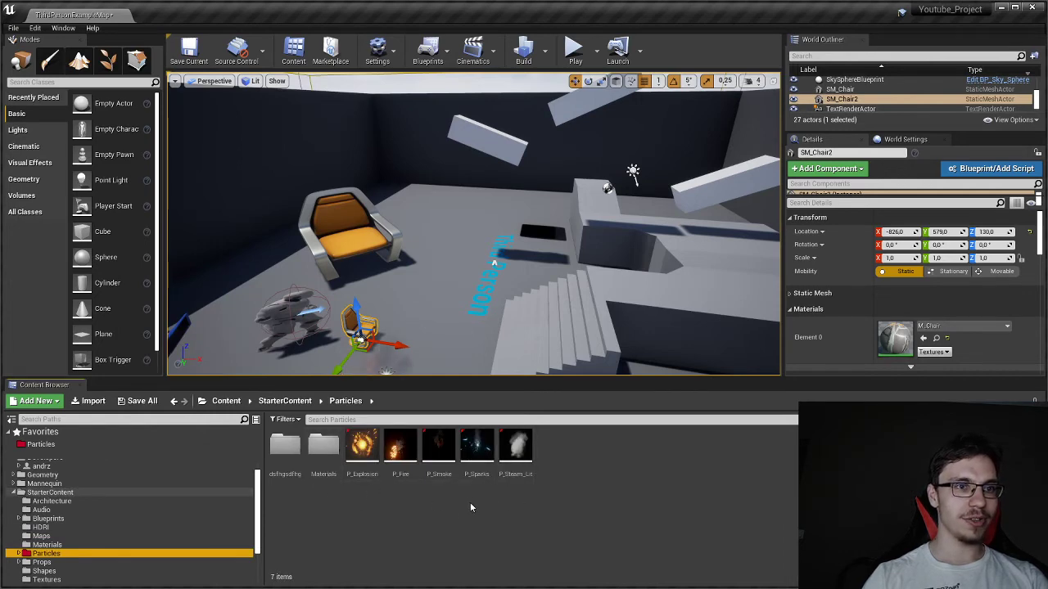
{"action": "left_click", "coordinate": [360, 450]}
{"action": "key", "text": "Delete"}
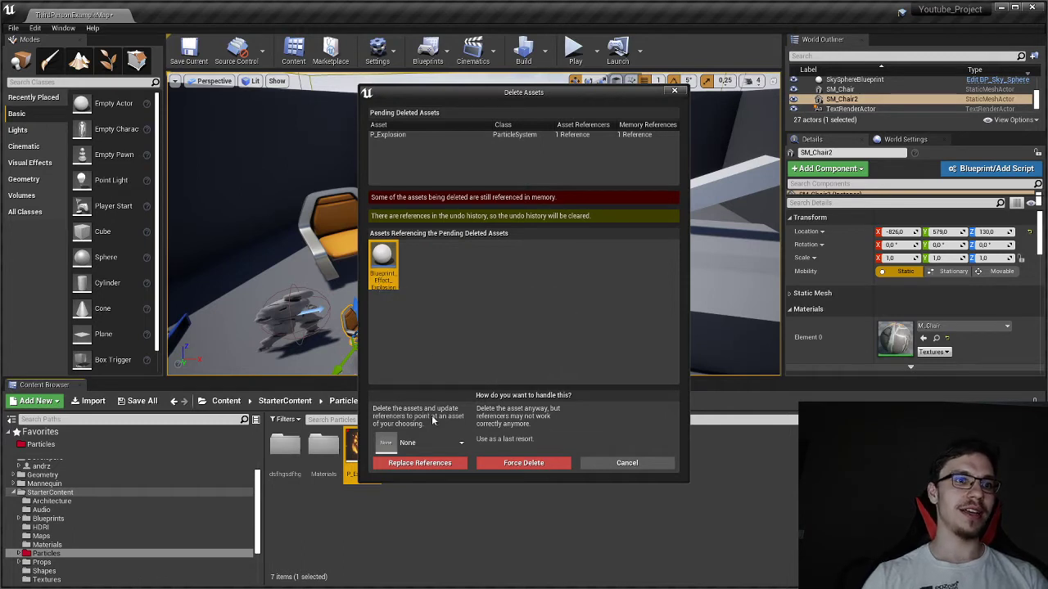
{"action": "left_click", "coordinate": [452, 444]}
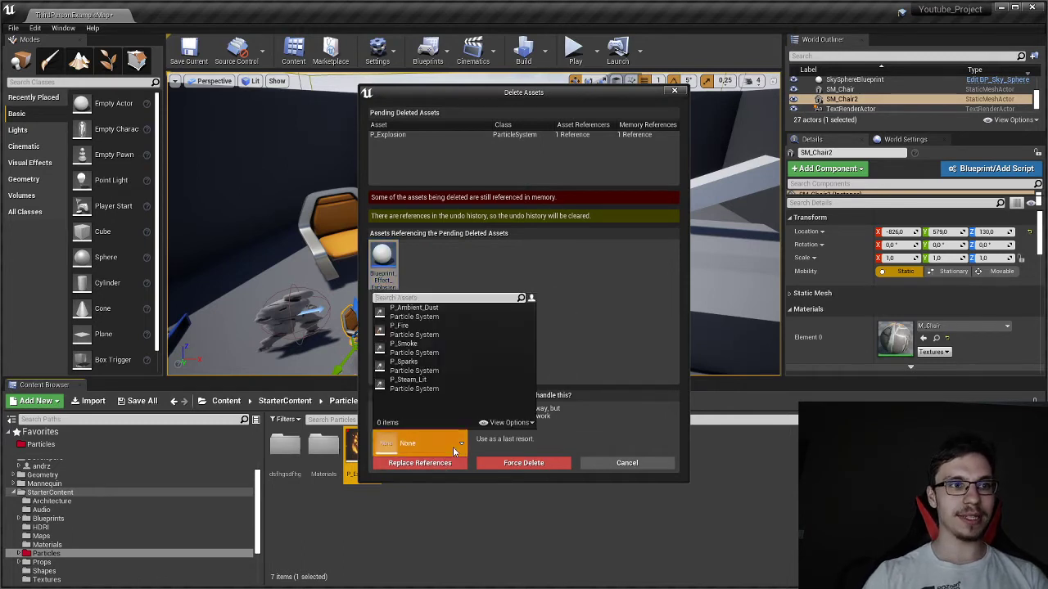
{"action": "left_click", "coordinate": [452, 447]}
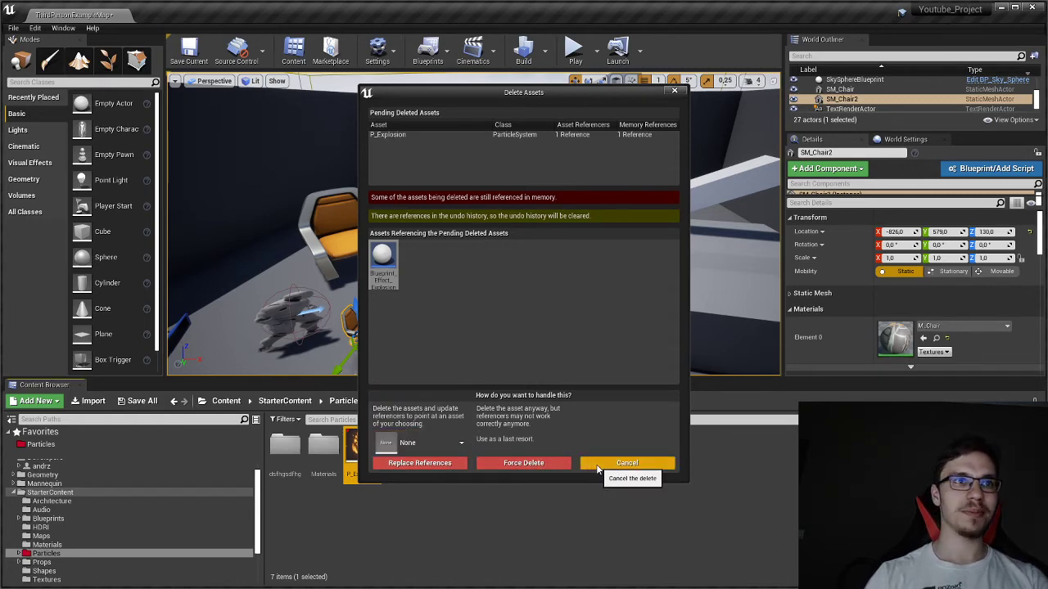
{"action": "left_click", "coordinate": [622, 463]}
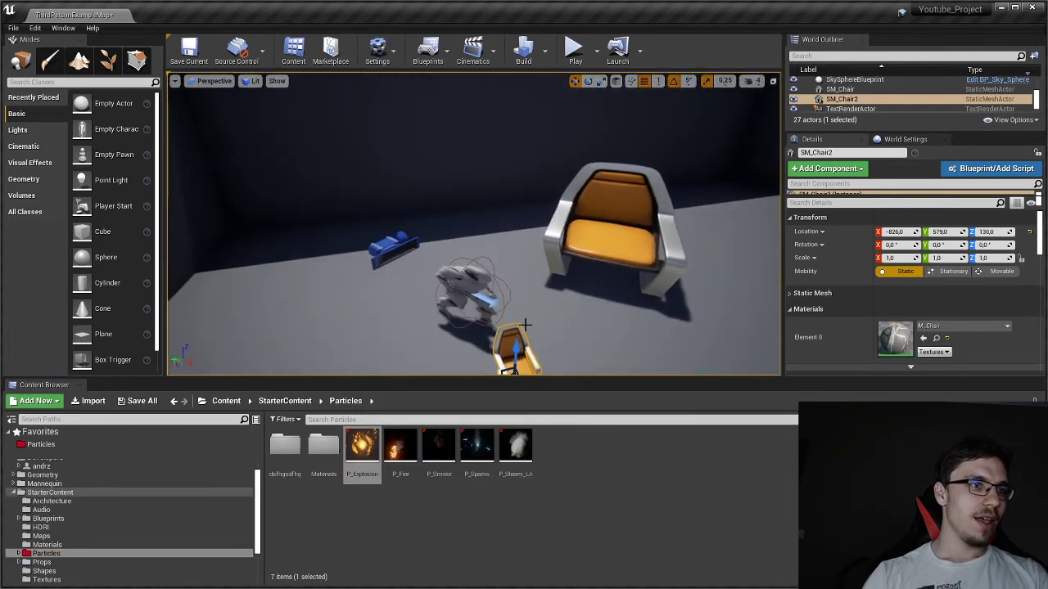
Place P_Explosion, P_Fire and P_Smoke together on the floor in front of the blue gun.
{"action": "left_click", "coordinate": [371, 464]}
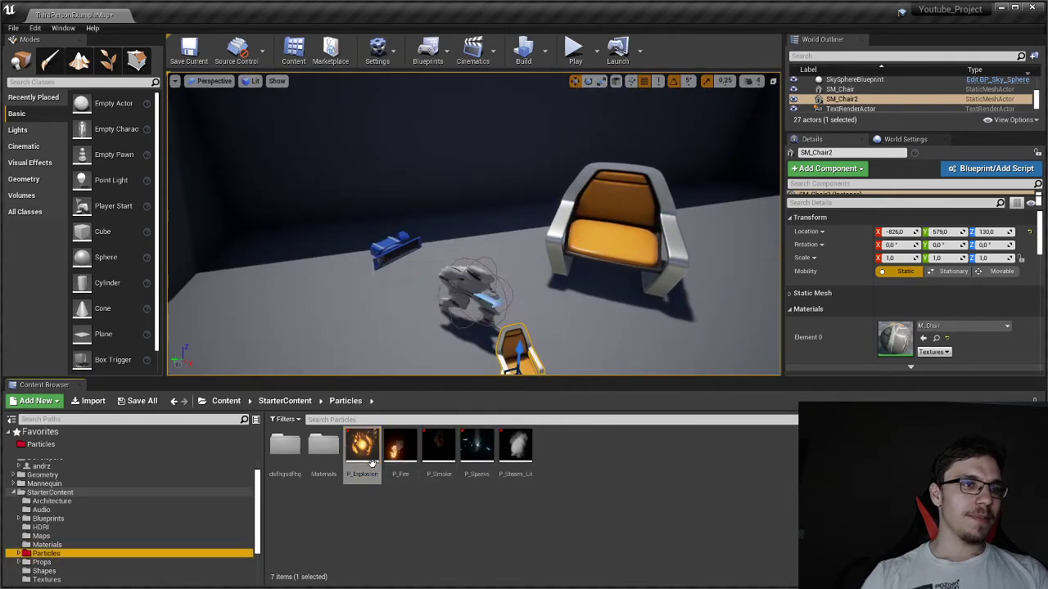
{"action": "left_click", "coordinate": [374, 464]}
{"action": "left_click", "coordinate": [441, 460], "text": "shift"}
{"action": "left_click_drag", "start_coordinate": [431, 460], "coordinate": [340, 318]}
{"action": "right_click_drag", "start_coordinate": [437, 284], "coordinate": [518, 281]}
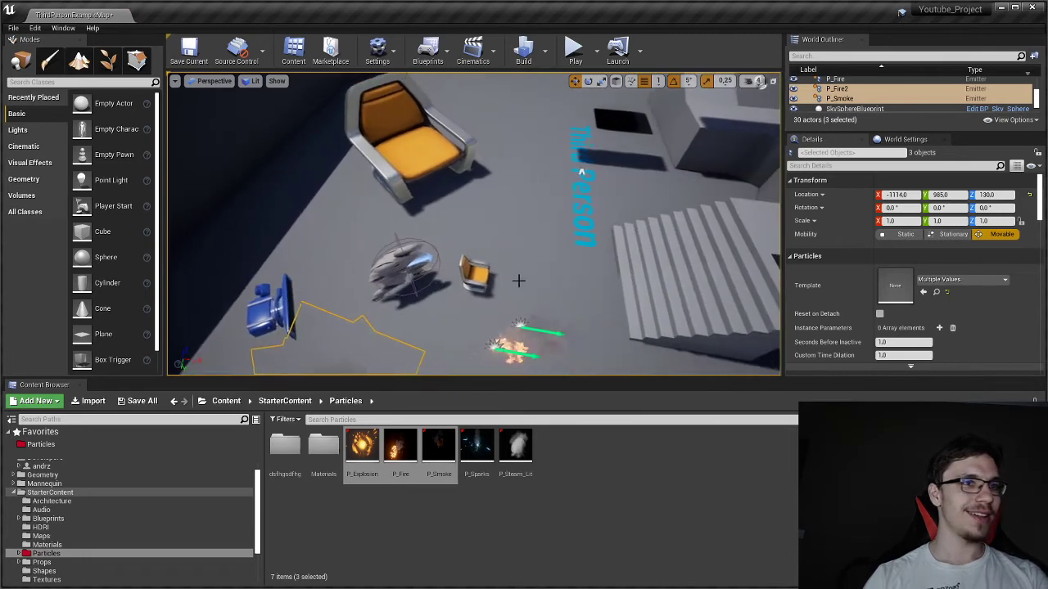
Locate the large placed chair's mesh asset in its project folder, show its file on disk in File Explorer, and close that window.
{"action": "right_click", "coordinate": [419, 144]}
{"action": "left_click", "coordinate": [458, 152]}
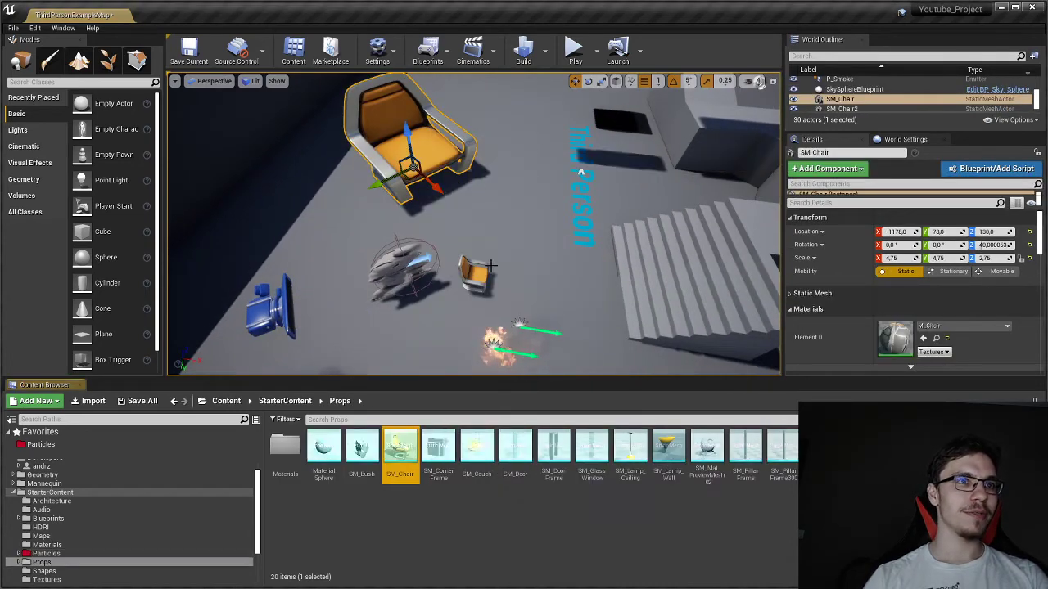
{"action": "right_click", "coordinate": [401, 452]}
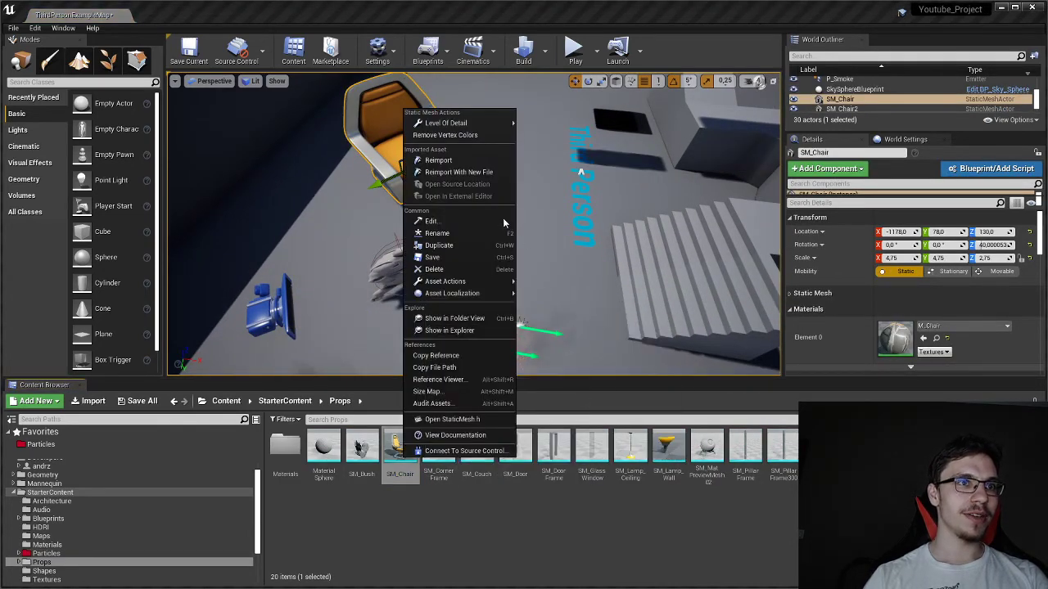
{"action": "left_click", "coordinate": [449, 330]}
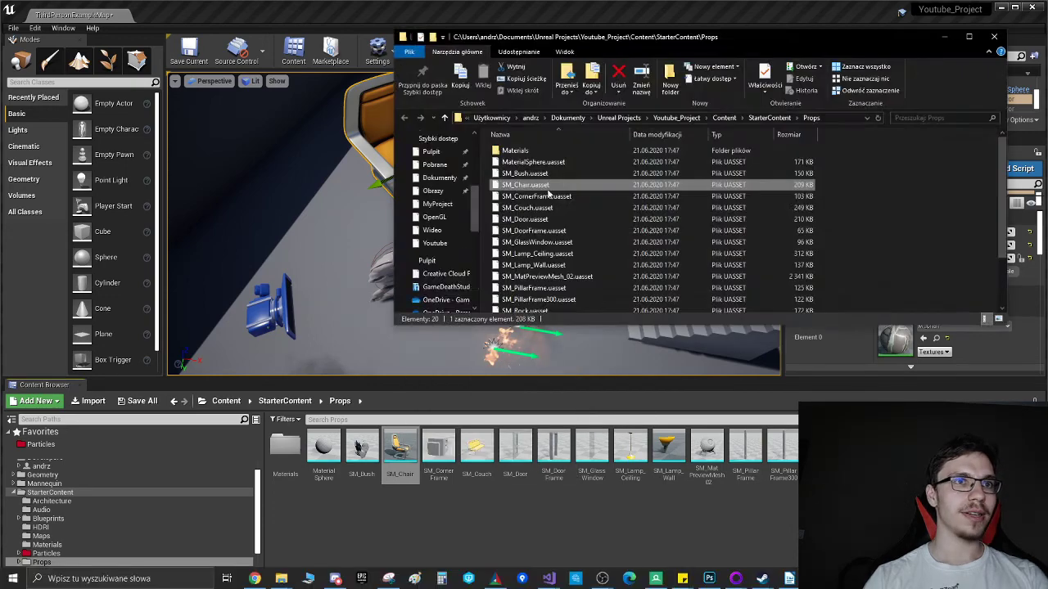
{"action": "left_click", "coordinate": [994, 37]}
{"action": "mouse_move", "coordinate": [645, 220]}
{"action": "right_mouse_down"}
{"action": "mouse_move", "coordinate": [606, 193]}
{"action": "mouse_move", "coordinate": [645, 219]}
{"action": "right_mouse_up"}
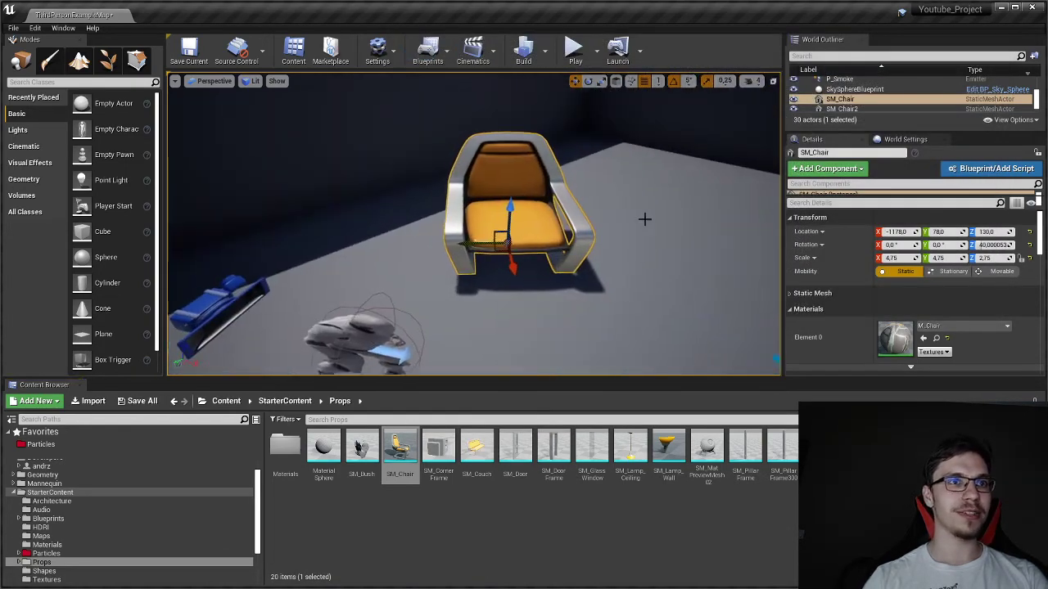
Review the asset actions for SM_CornerFrame, open it for editing twice, closing the mesh editor each time, and view its asset information.
{"action": "right_click", "coordinate": [434, 452]}
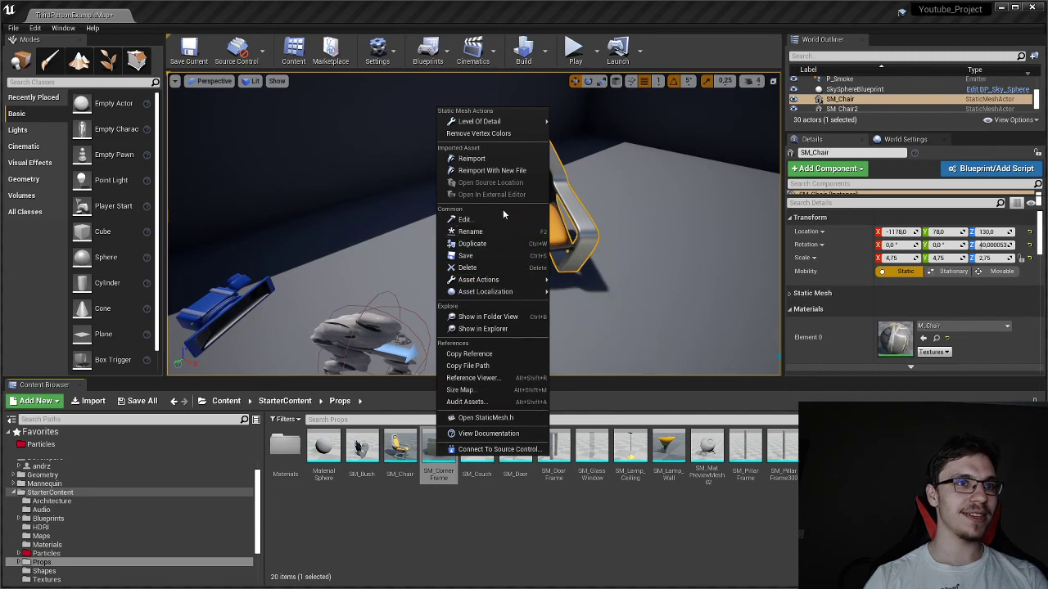
{"action": "mouse_move", "coordinate": [516, 280]}
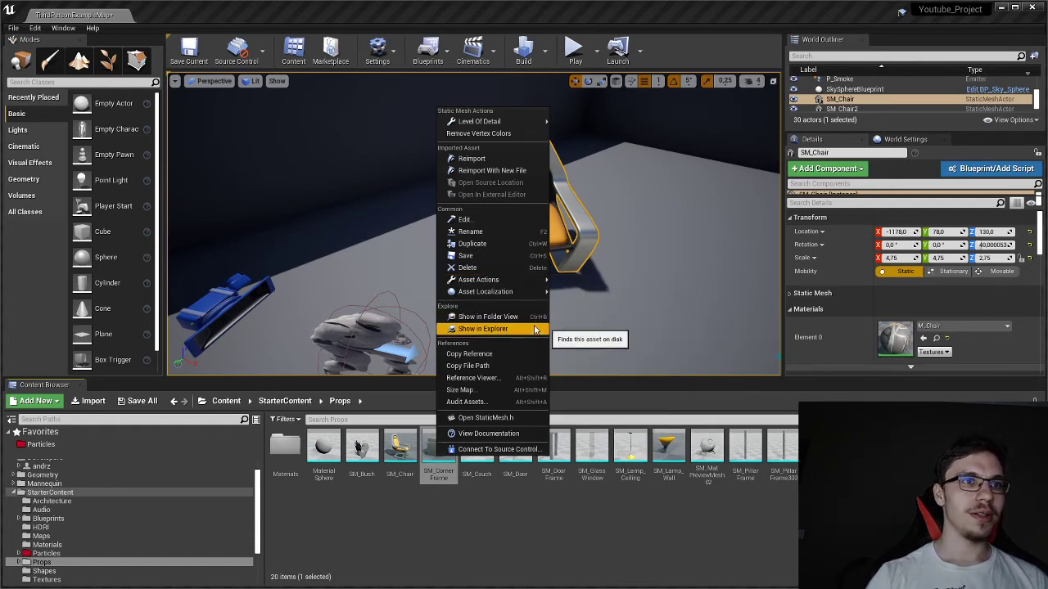
{"action": "left_click", "coordinate": [535, 221]}
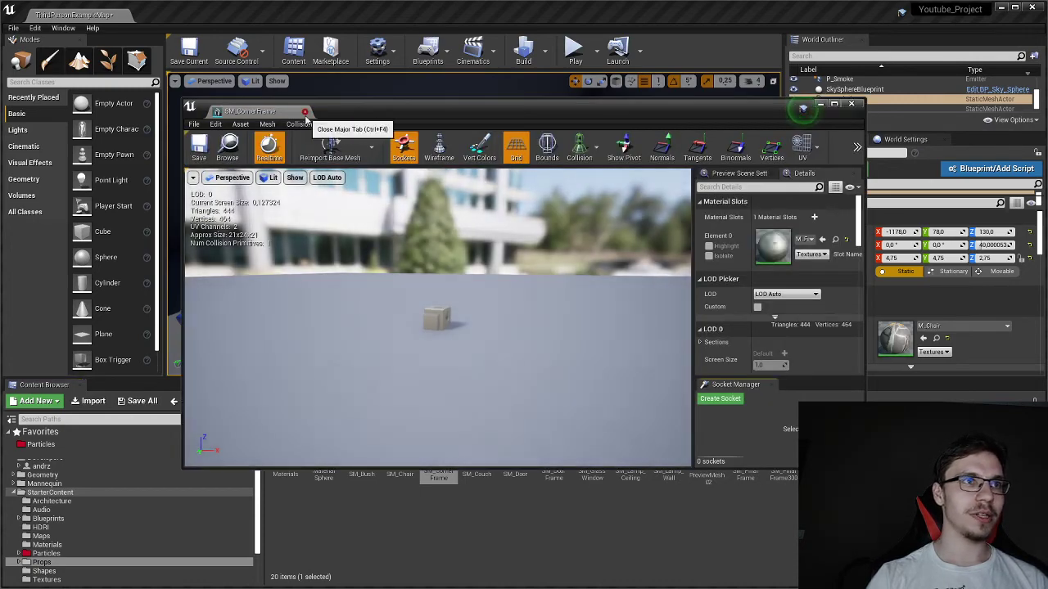
{"action": "left_click", "coordinate": [305, 112]}
{"action": "double_click", "coordinate": [428, 448]}
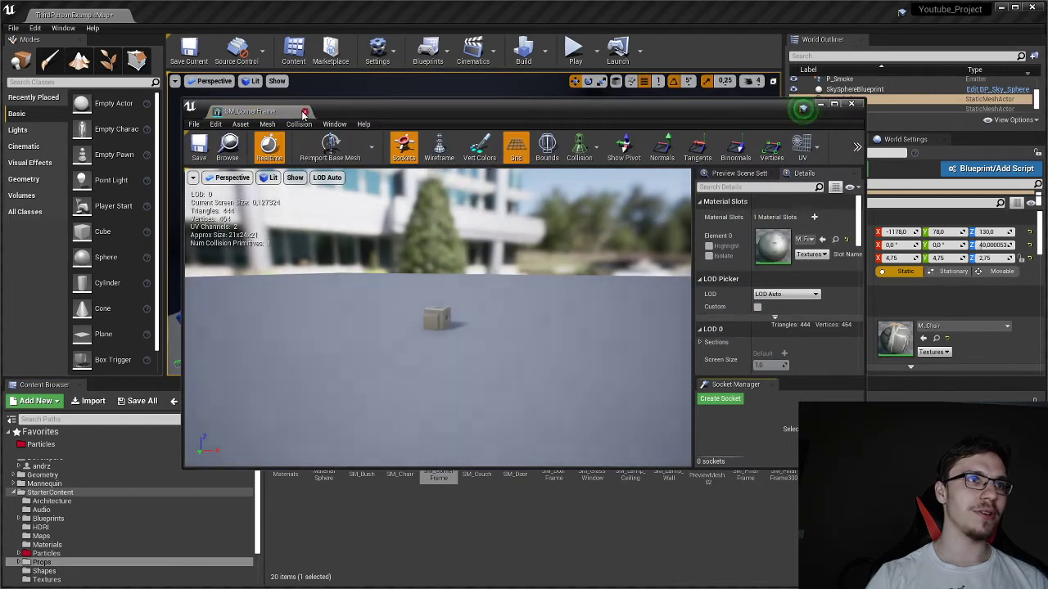
{"action": "left_click", "coordinate": [305, 112]}
{"action": "mouse_move", "coordinate": [440, 446]}
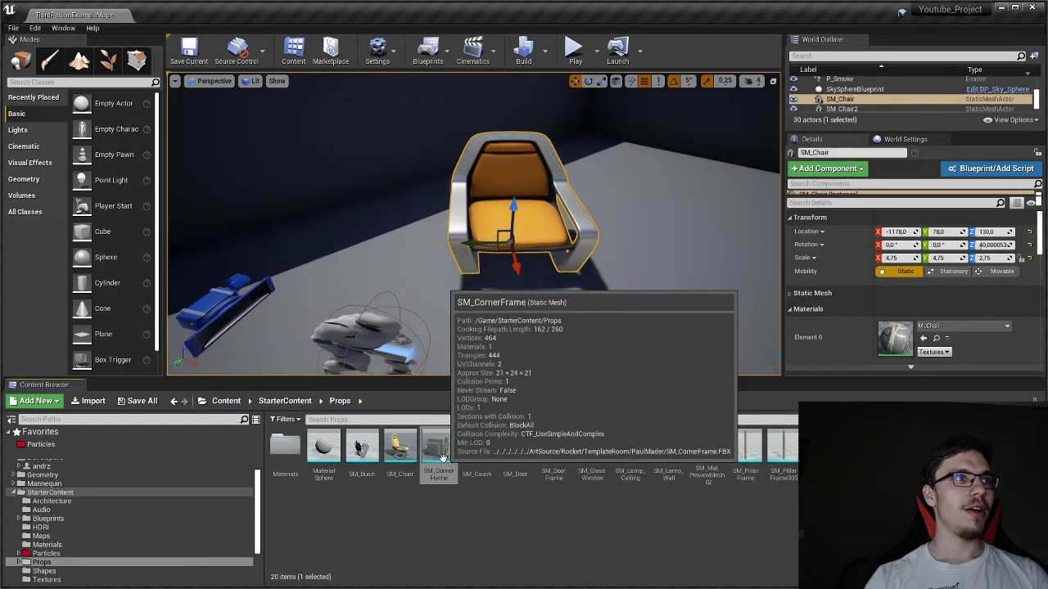
Open the StarterContent folder, review its folder and bulk operations, and dismiss them without choosing any.
{"action": "left_click", "coordinate": [170, 490]}
{"action": "right_click", "coordinate": [176, 495]}
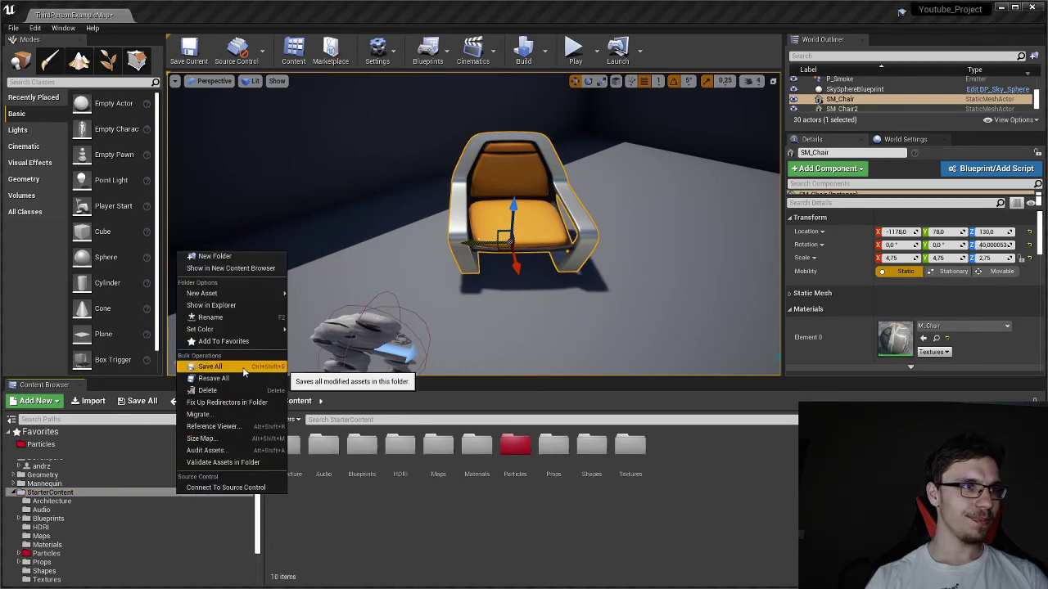
{"action": "left_click_drag", "start_coordinate": [259, 520], "coordinate": [261, 458]}
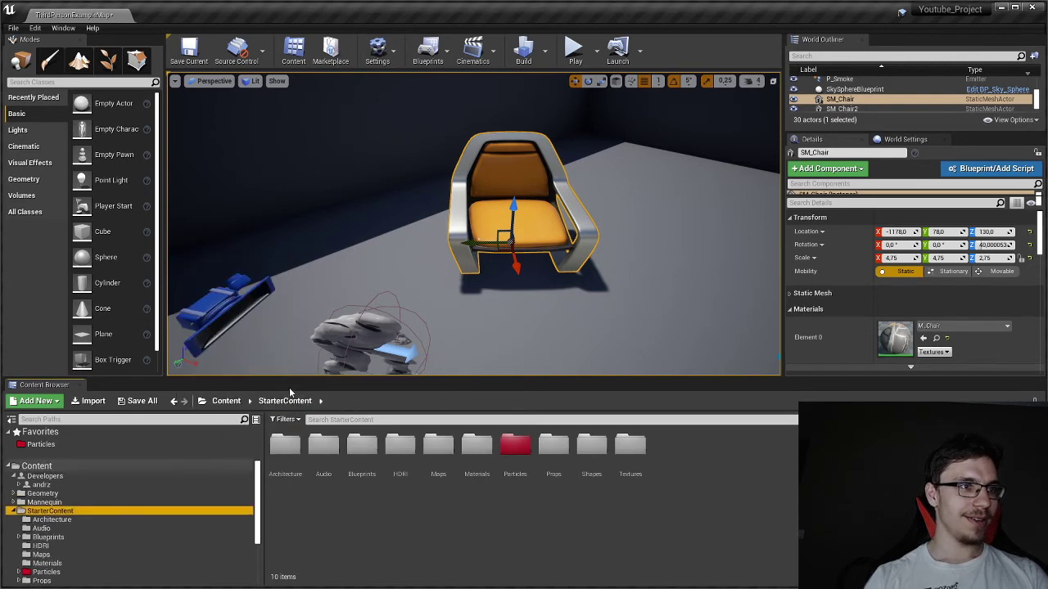
Browse StarterContent's Audio folder, the Content root and the Blueprints folder, and return to StarterContent.
{"action": "double_click", "coordinate": [323, 446]}
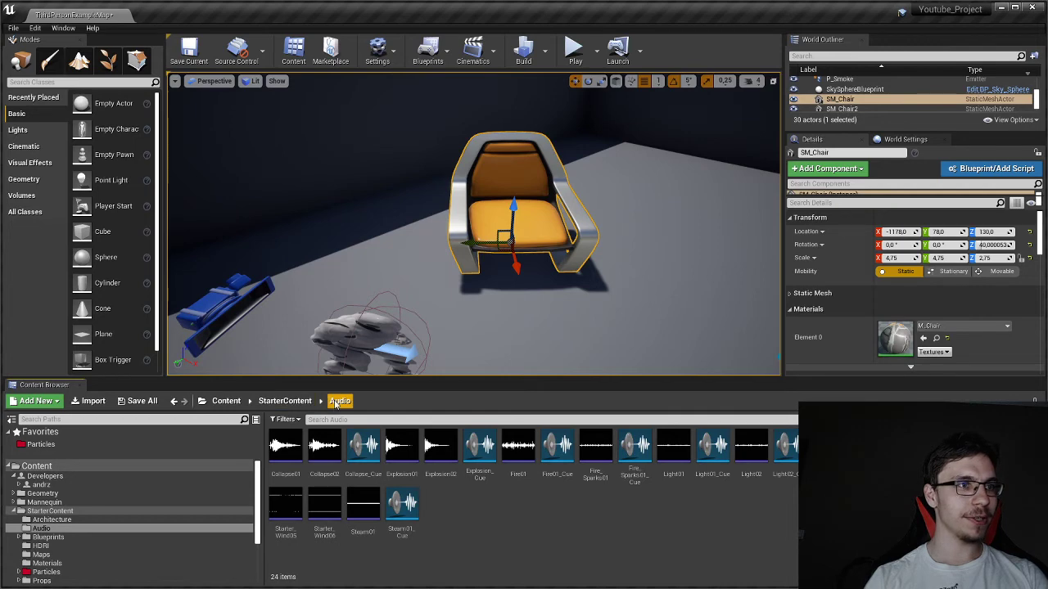
{"action": "left_click", "coordinate": [224, 402]}
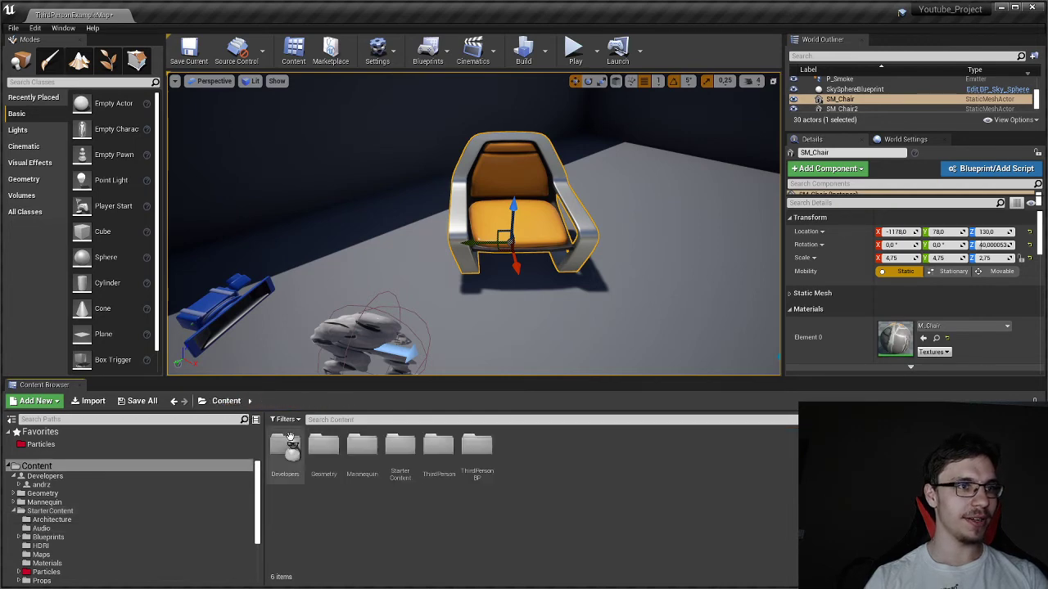
{"action": "left_click", "coordinate": [78, 537]}
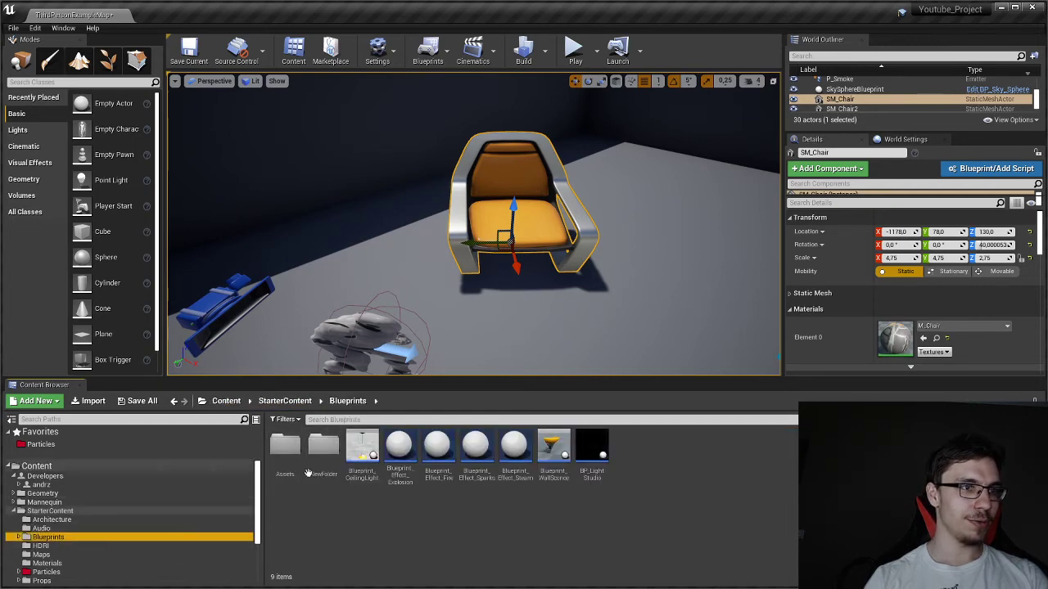
{"action": "left_click", "coordinate": [284, 402]}
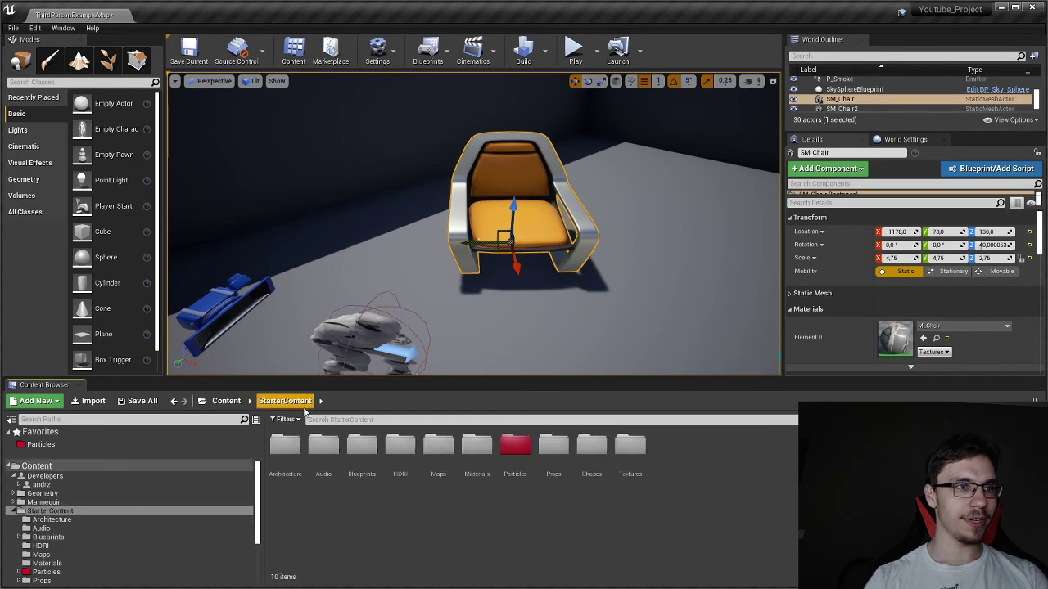
Go from StarterContent along the folder path into Props and its Materials subfolder.
{"action": "left_click", "coordinate": [321, 401]}
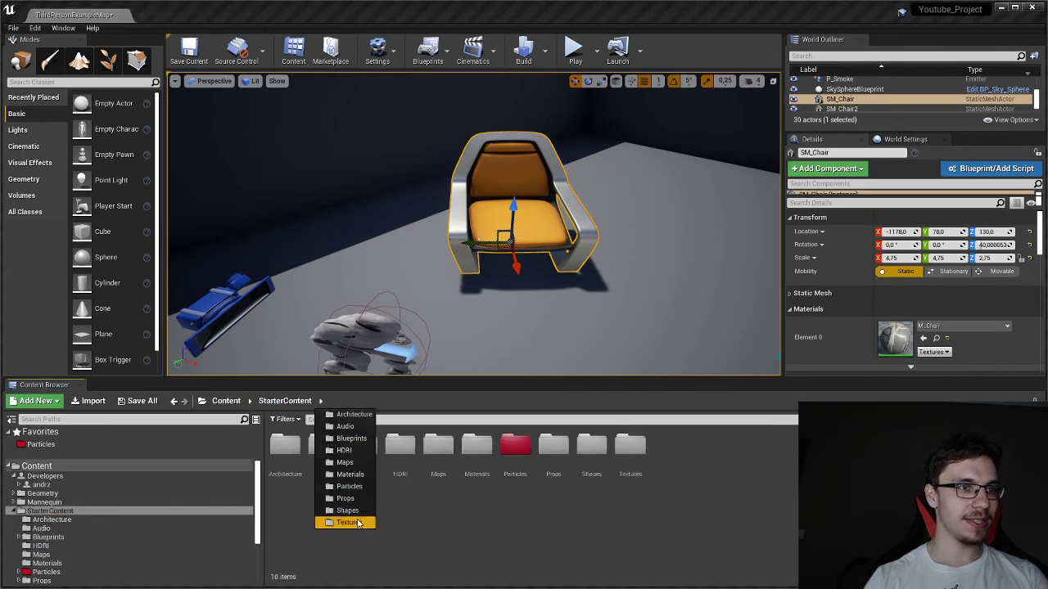
{"action": "left_click", "coordinate": [347, 499]}
{"action": "left_click", "coordinate": [361, 401]}
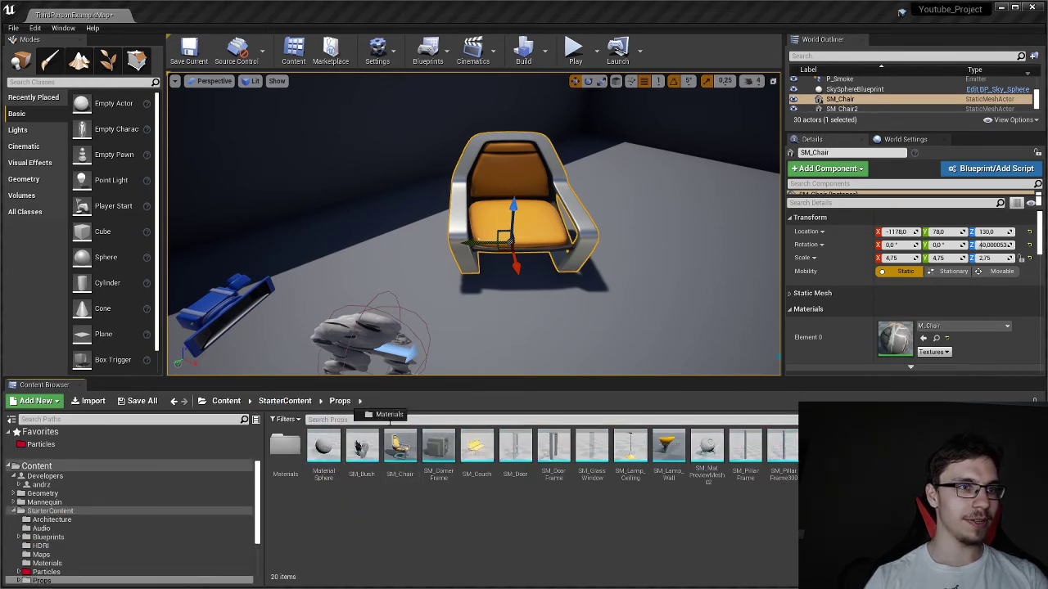
{"action": "left_click", "coordinate": [380, 416]}
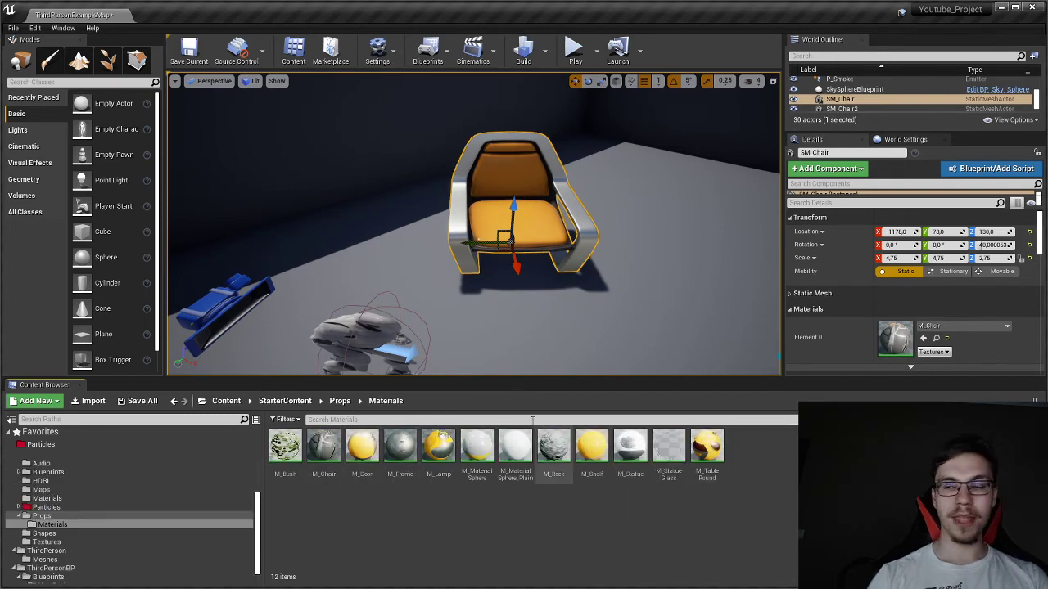
{"action": "right_click_drag", "start_coordinate": [496, 316], "coordinate": [496, 316]}
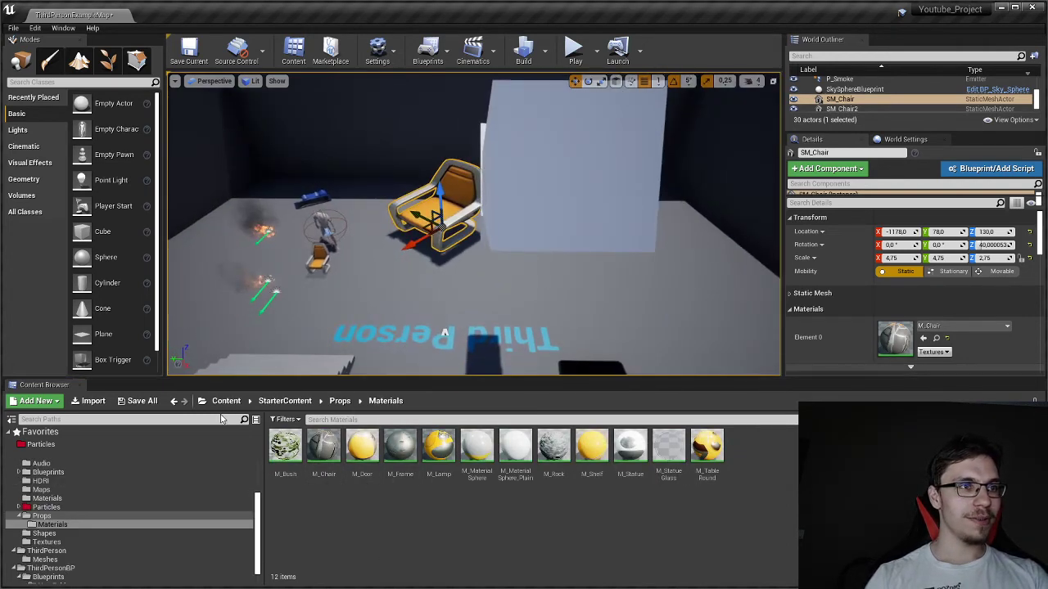
Search the whole Content folder for assets containing "s", look through the matches, and clear the search.
{"action": "left_click", "coordinate": [227, 401]}
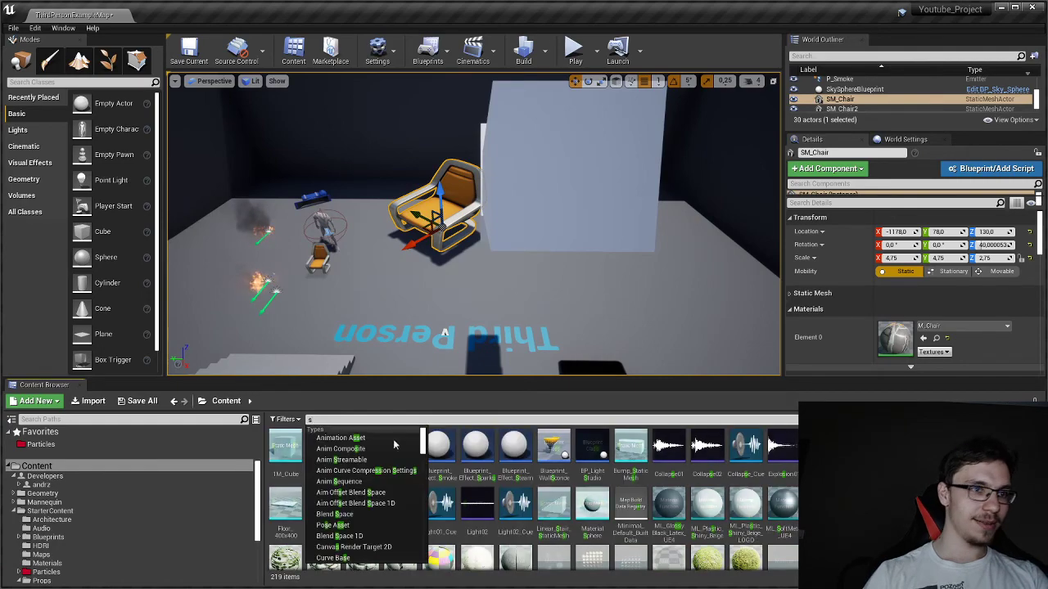
{"action": "left_click", "coordinate": [502, 475]}
{"action": "scroll", "coordinate": [614, 480], "scroll_direction": "down", "scroll_amount": 10}
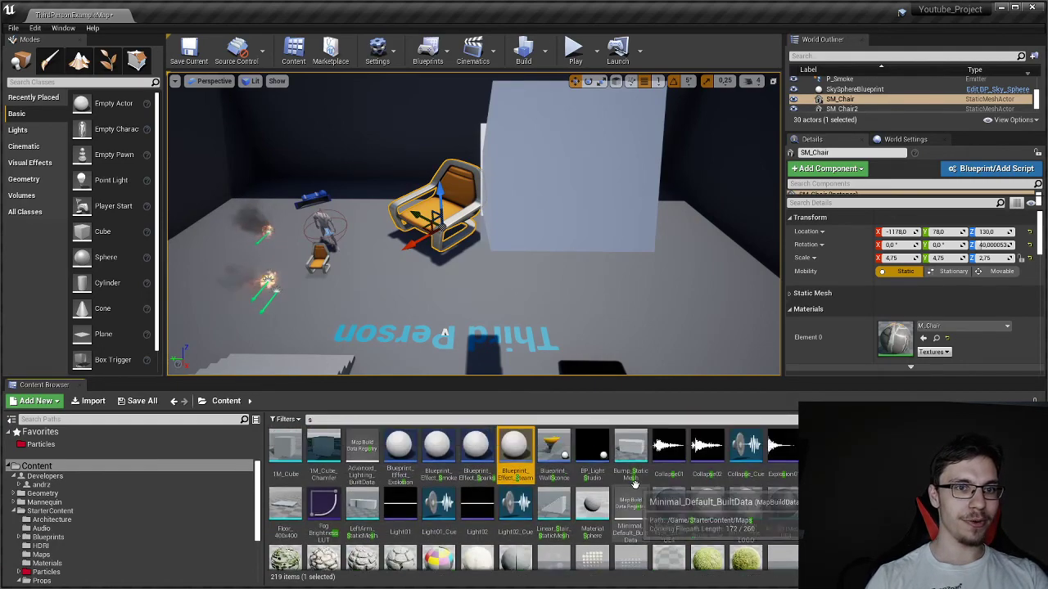
{"action": "scroll", "coordinate": [650, 479], "scroll_direction": "up", "scroll_amount": 10}
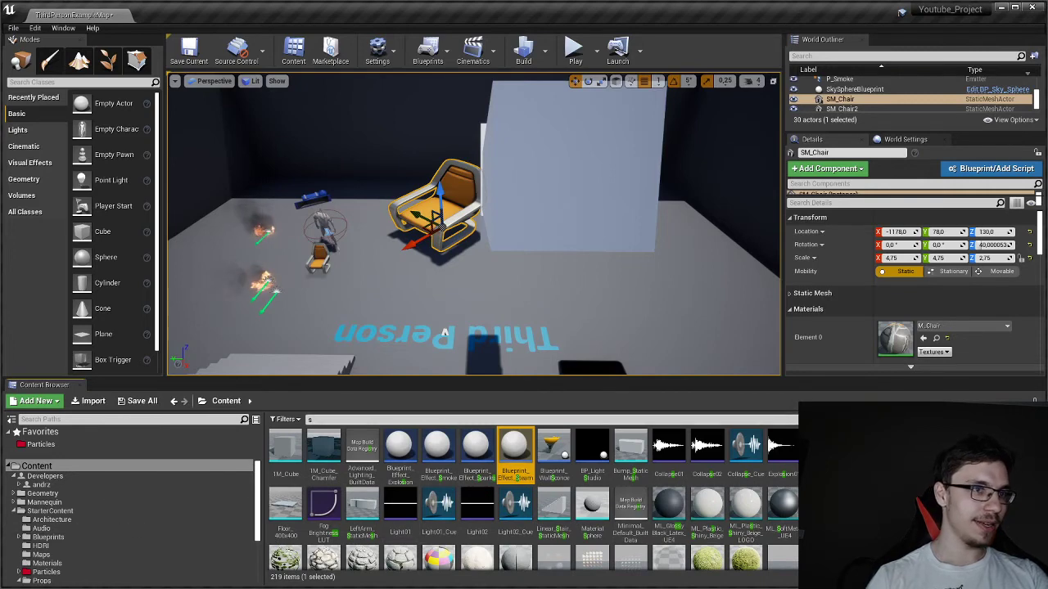
{"action": "left_click", "coordinate": [1021, 419]}
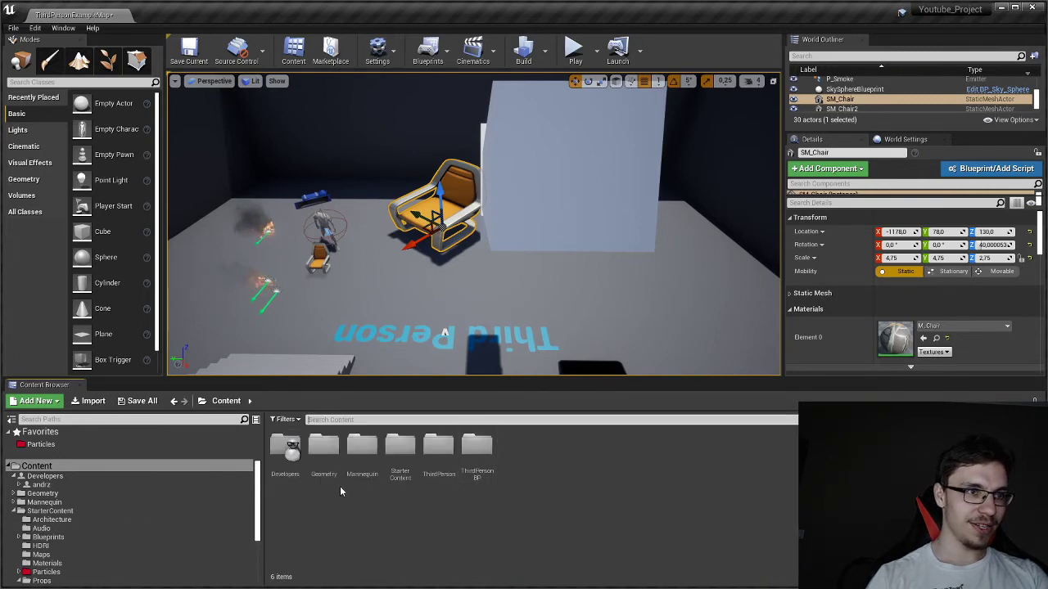
Open StarterContent's Props folder, search only within it for "s", and clear the search.
{"action": "double_click", "coordinate": [401, 494]}
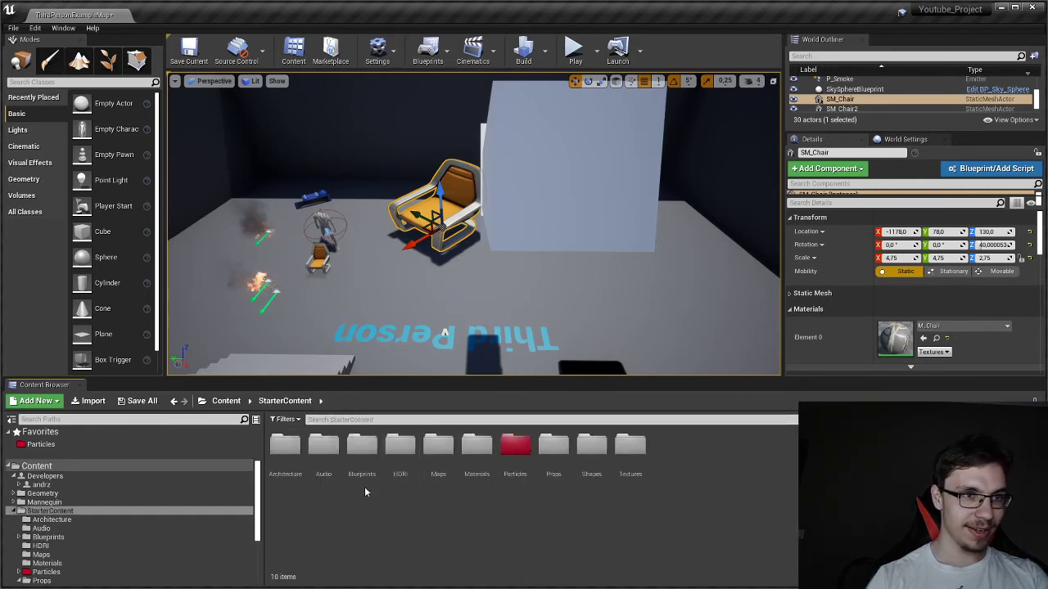
{"action": "double_click", "coordinate": [554, 446]}
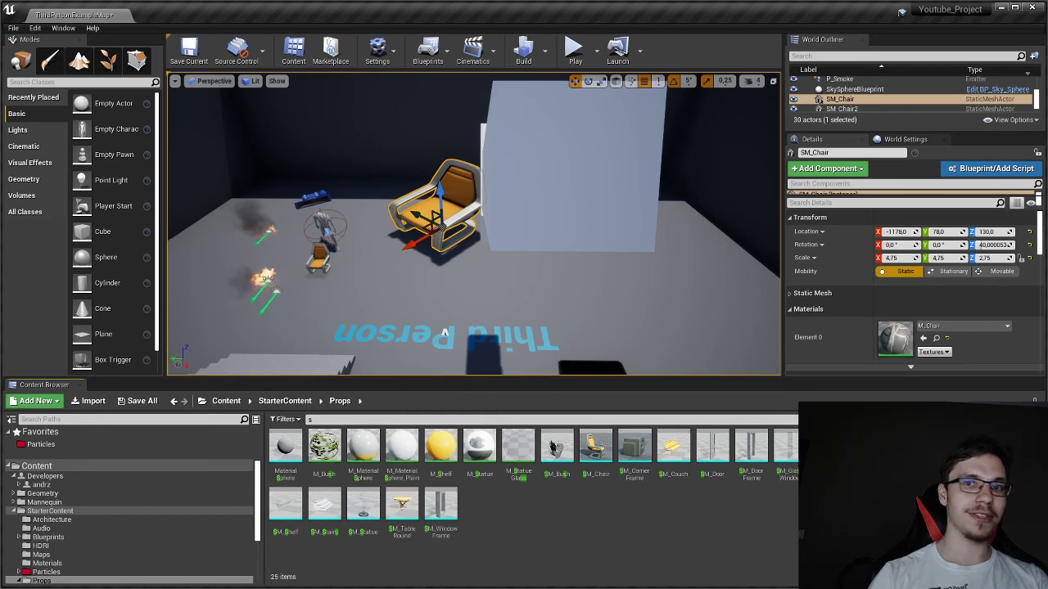
{"action": "key", "text": "BackSpace"}
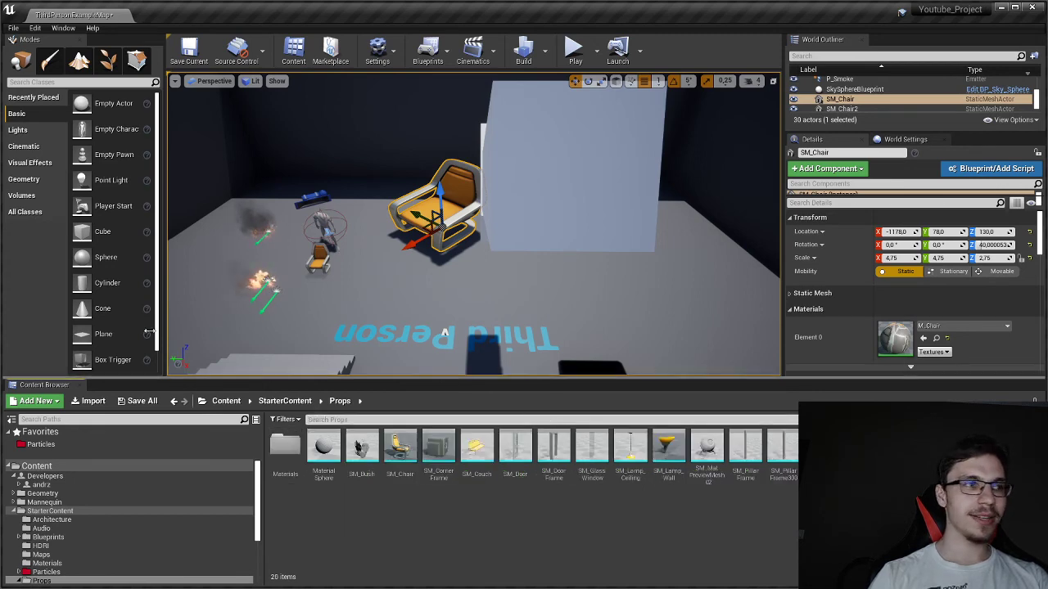
Search the folder tree for "starte" and clear the folder search.
{"action": "left_click", "coordinate": [100, 419]}
{"action": "type", "text": "starte"}
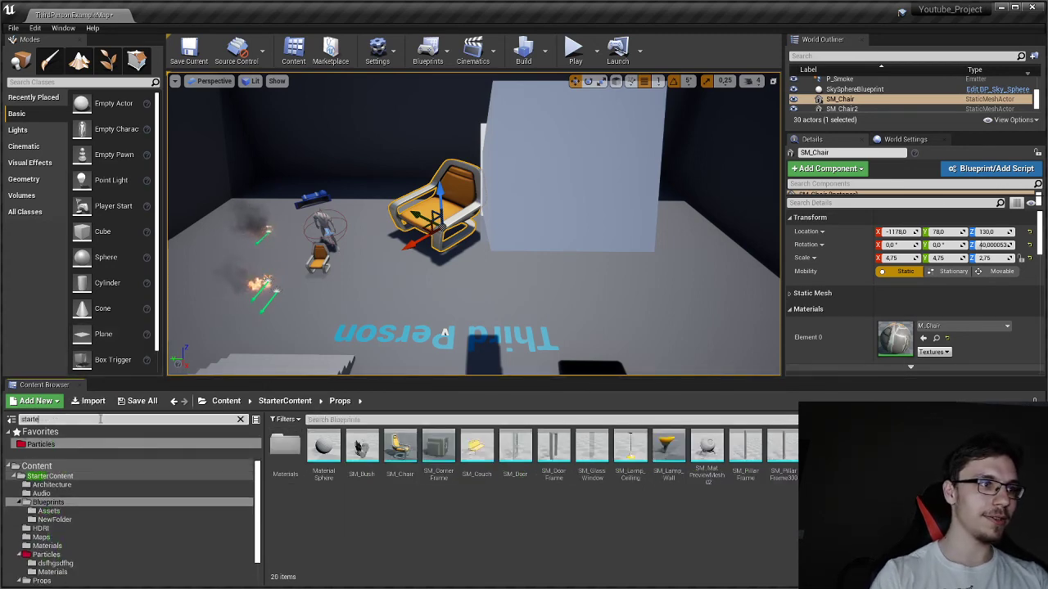
{"action": "key", "text": "BackSpace"}
{"action": "key", "text": "BackSpace"}
{"action": "key", "text": "BackSpace"}
{"action": "key", "text": "BackSpace"}
{"action": "key", "text": "BackSpace"}
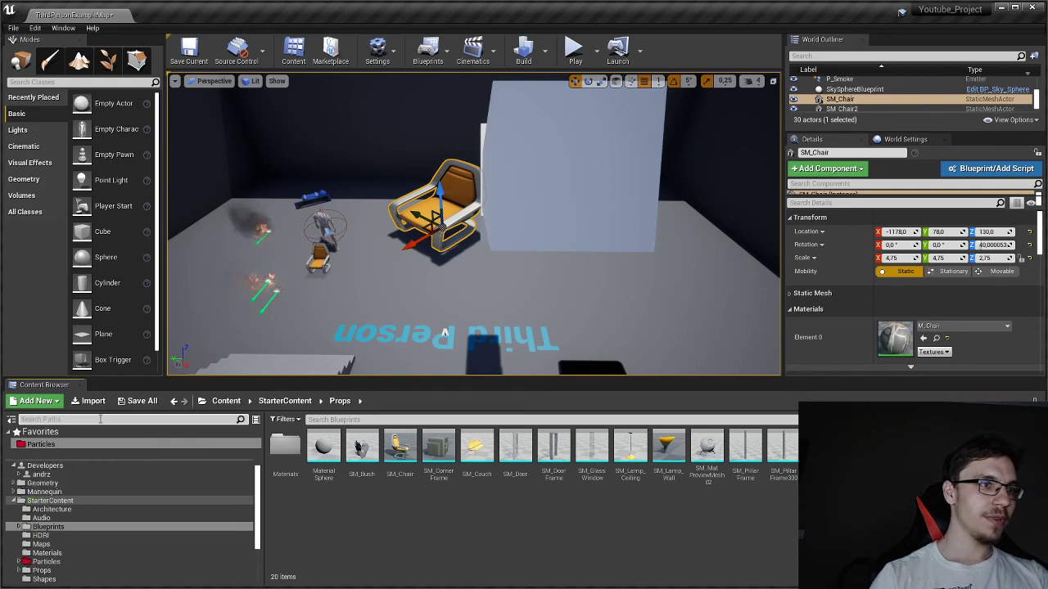
Return to the Content root, try the Media and Blueprint Class asset filters, and turn both off.
{"action": "left_click", "coordinate": [225, 401]}
{"action": "left_click", "coordinate": [285, 420]}
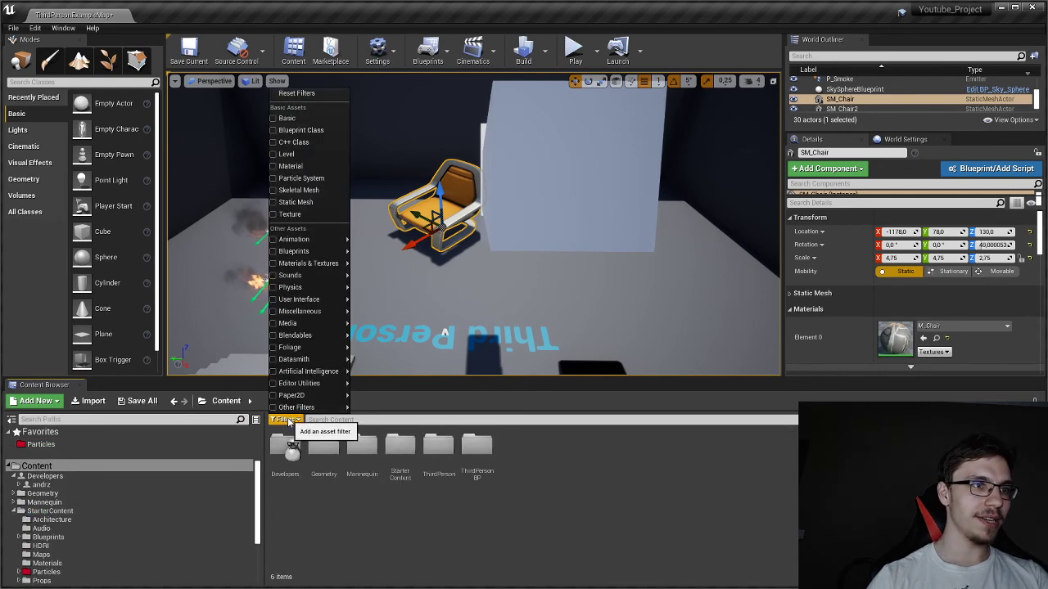
{"action": "left_click", "coordinate": [303, 324]}
{"action": "left_click", "coordinate": [303, 324]}
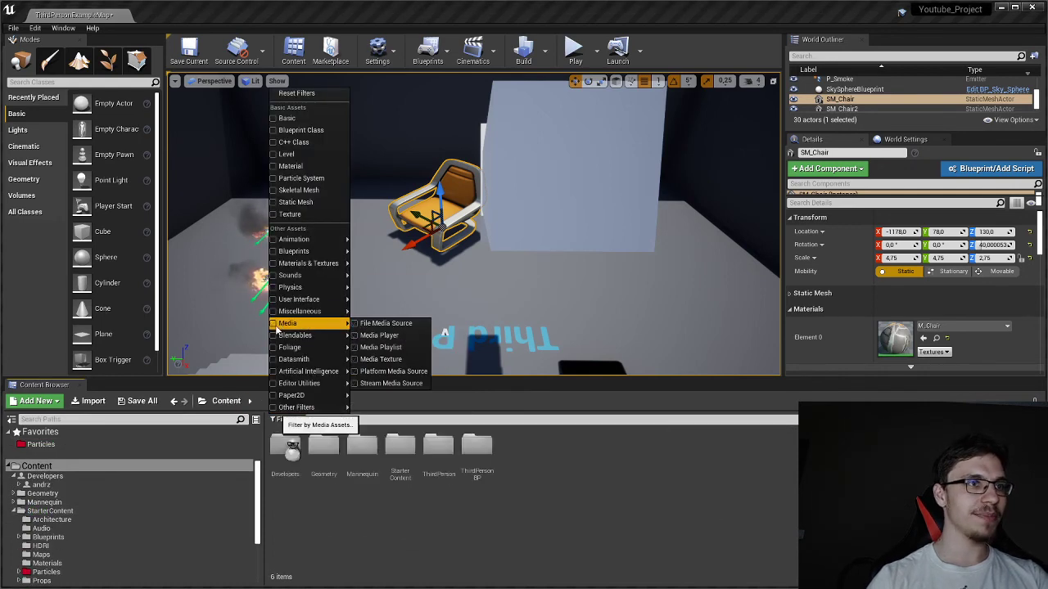
{"action": "left_click", "coordinate": [274, 131]}
{"action": "left_click", "coordinate": [274, 131]}
{"action": "left_click", "coordinate": [446, 534]}
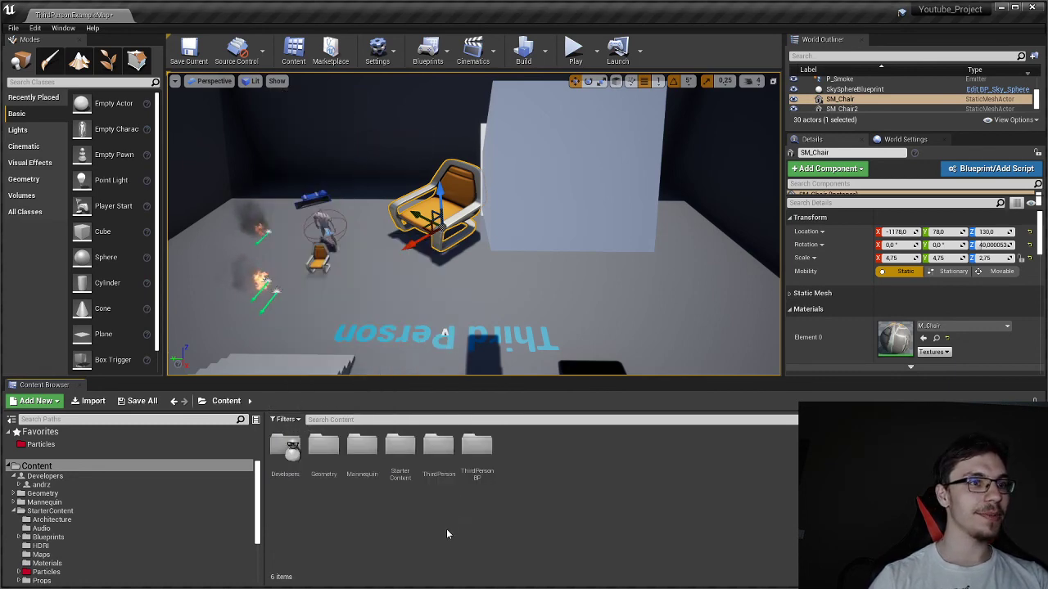
{"action": "mouse_move", "coordinate": [483, 327]}
{"action": "right_mouse_down"}
{"action": "mouse_move", "coordinate": [369, 319]}
{"action": "mouse_move", "coordinate": [487, 331]}
{"action": "right_mouse_up"}
{"action": "right_click_drag", "start_coordinate": [512, 255], "coordinate": [508, 279]}
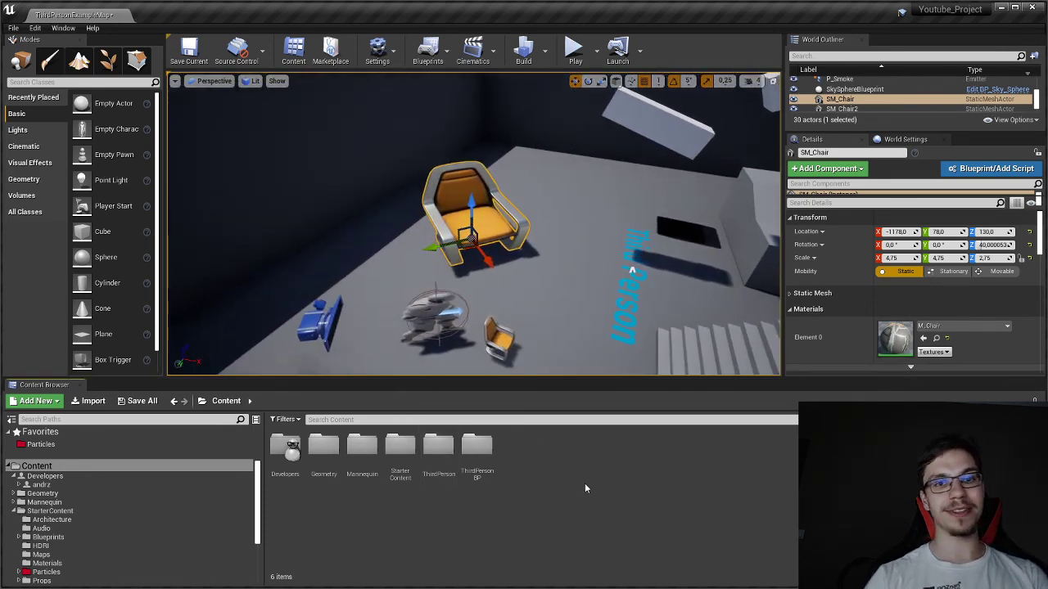